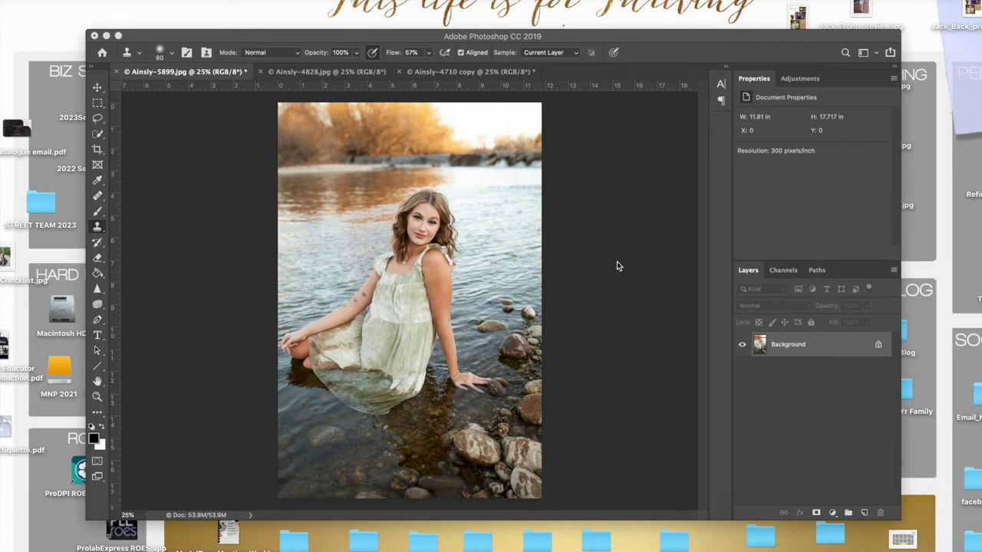
Show the History panel and zoom the canvas to 66.7% on the girl's face.
{"action": "key", "text": "alt+F9"}
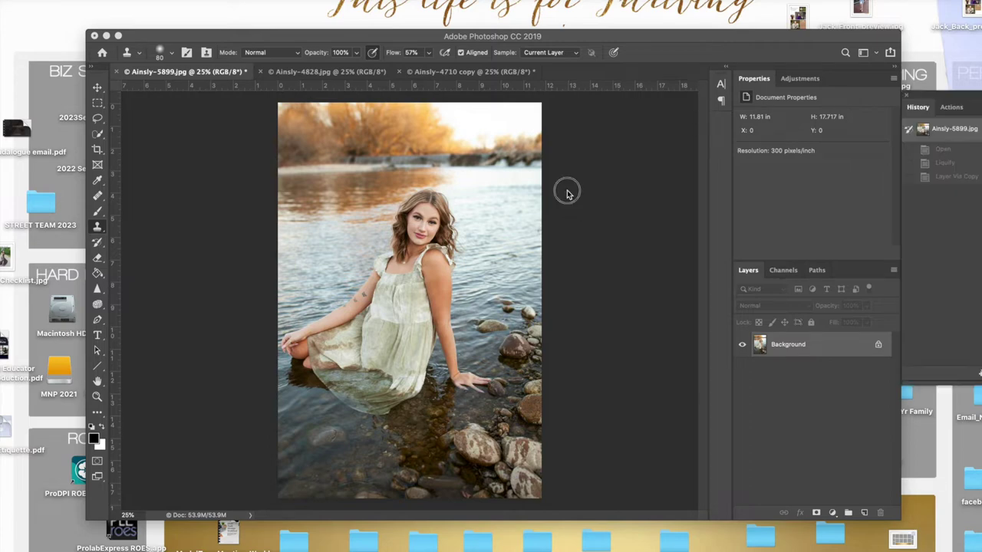
{"action": "key", "text": "super+plus"}
{"action": "key", "text": "super+plus"}
{"action": "key", "text": "super+plus"}
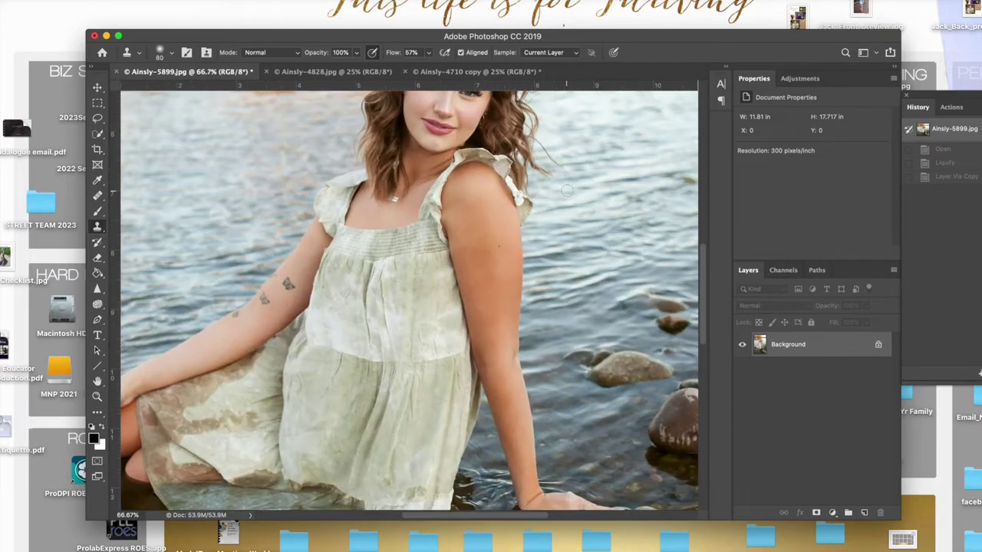
{"action": "scroll", "coordinate": [568, 196], "scroll_direction": "up", "scroll_amount": 5}
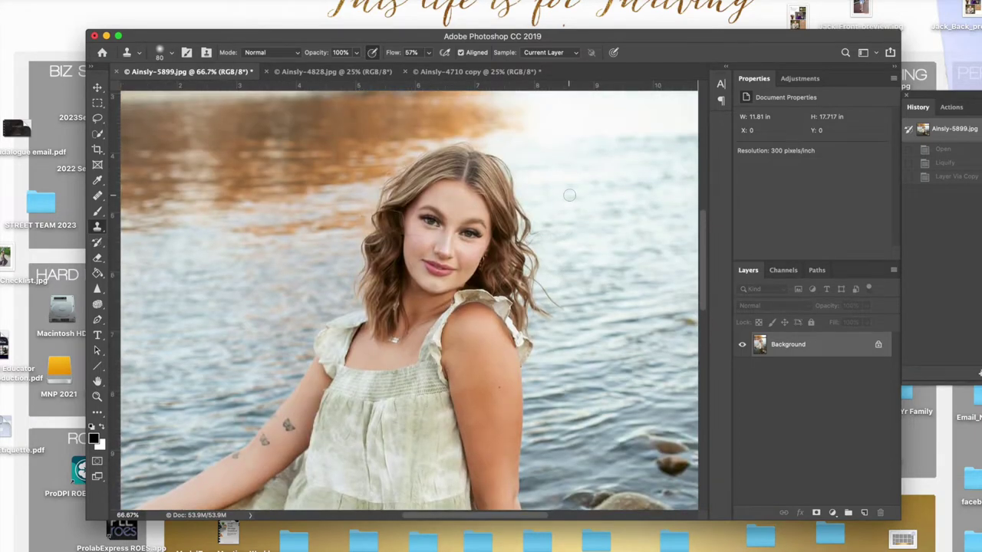
{"action": "scroll", "coordinate": [569, 196], "scroll_direction": "down", "scroll_amount": 2}
{"action": "key", "text": "super+plus"}
{"action": "key", "text": "super+minus"}
{"action": "scroll", "coordinate": [571, 206], "scroll_direction": "up", "scroll_amount": 1}
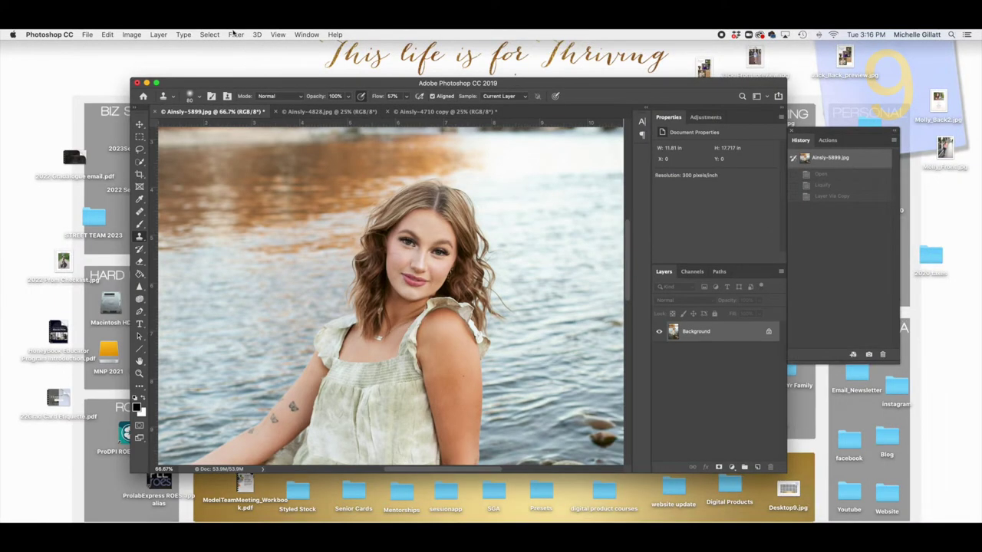
Open Liquify with the Forward Warp Tool and magnify the preview on the hair.
{"action": "left_click", "coordinate": [235, 33]}
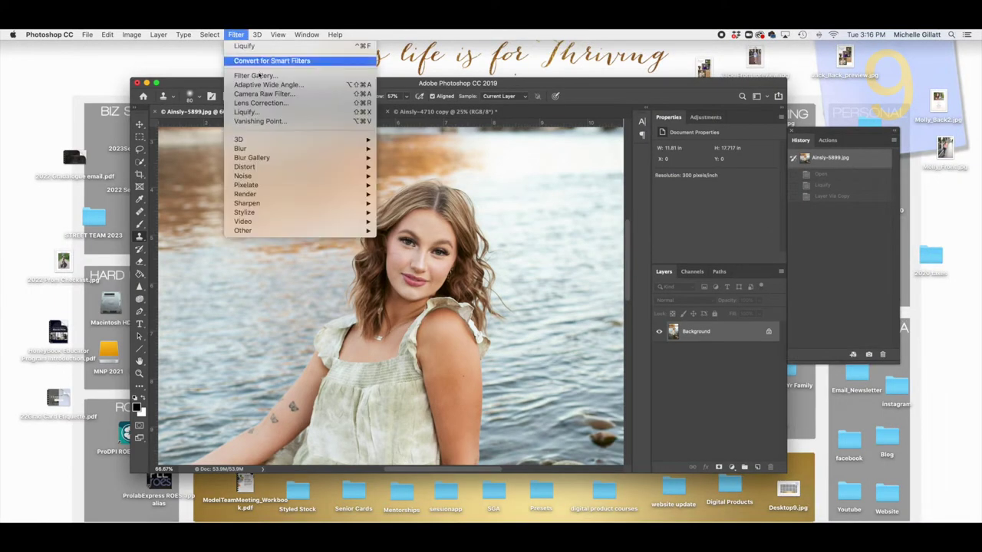
{"action": "left_click", "coordinate": [259, 115]}
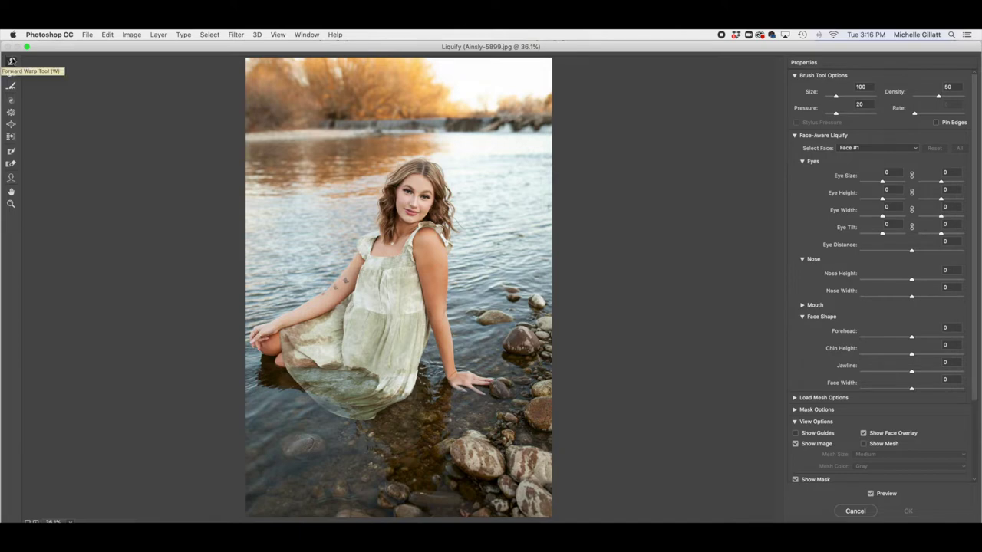
{"action": "left_click", "coordinate": [12, 60]}
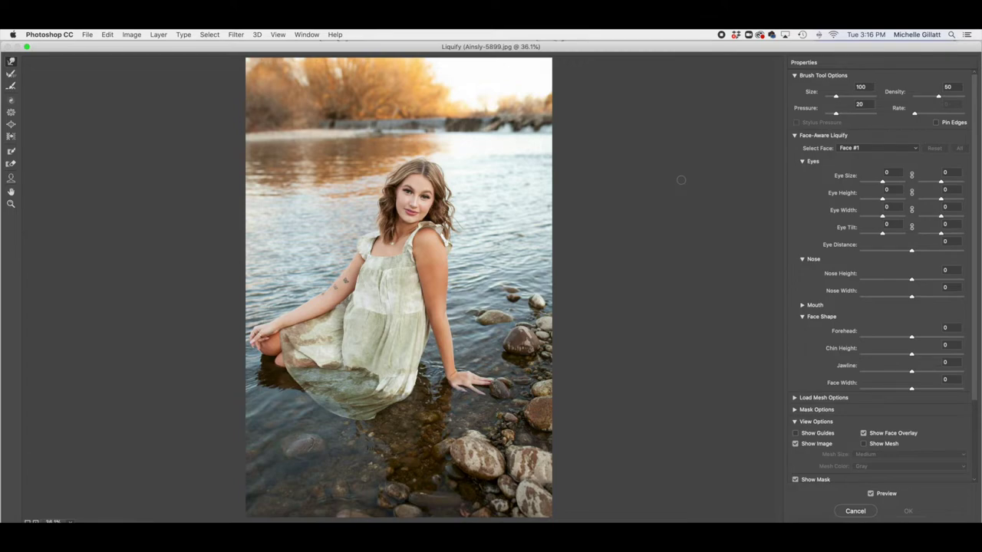
{"action": "key", "text": "ctrl+plus"}
{"action": "key", "text": "ctrl+plus"}
{"action": "key", "text": "ctrl+plus"}
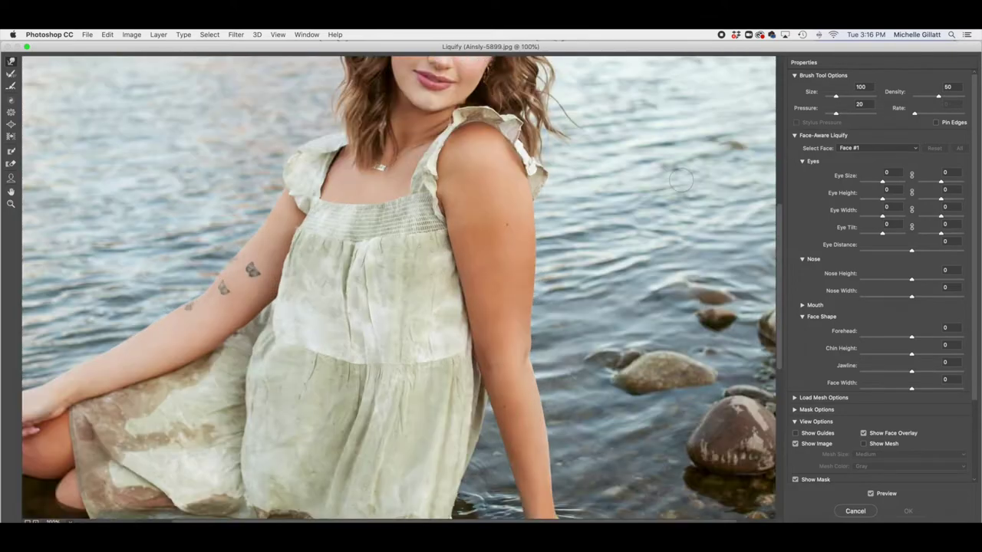
{"action": "scroll", "coordinate": [636, 198], "scroll_direction": "up", "scroll_amount": 10}
{"action": "scroll", "coordinate": [633, 202], "scroll_direction": "down", "scroll_amount": 3}
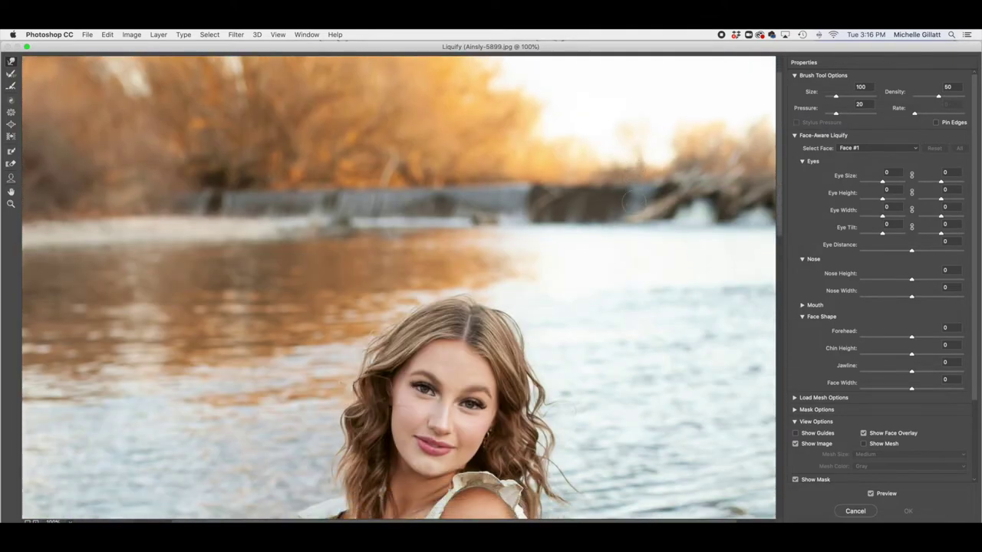
{"action": "scroll", "coordinate": [634, 202], "scroll_direction": "down", "scroll_amount": 1}
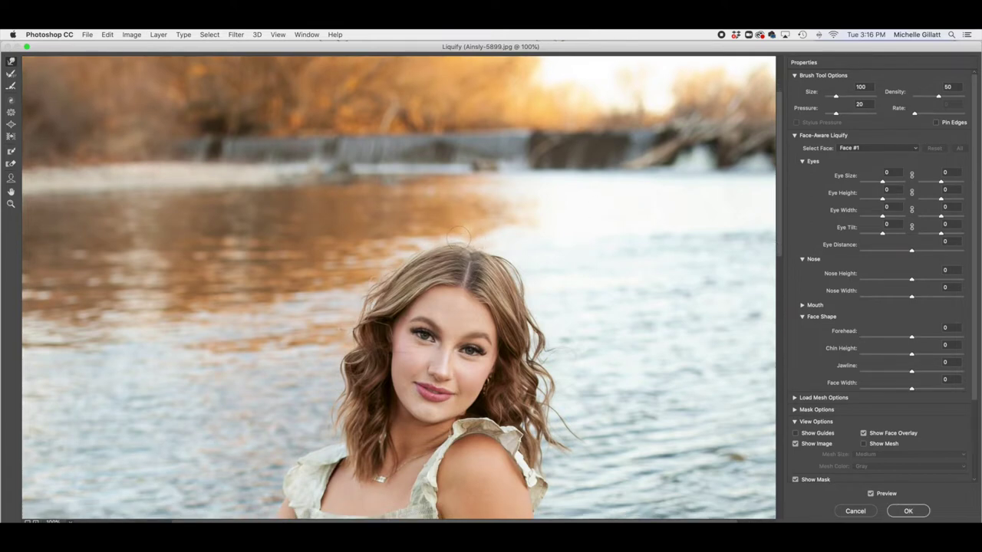
With a 125 brush, push the flyaway strands inward, compare with Preview, and apply Liquify.
{"action": "key", "text": "bracketright"}
{"action": "key", "text": "bracketright"}
{"action": "key", "text": "bracketright"}
{"action": "key", "text": "bracketright"}
{"action": "key", "text": "bracketright"}
{"action": "key", "text": "bracketright"}
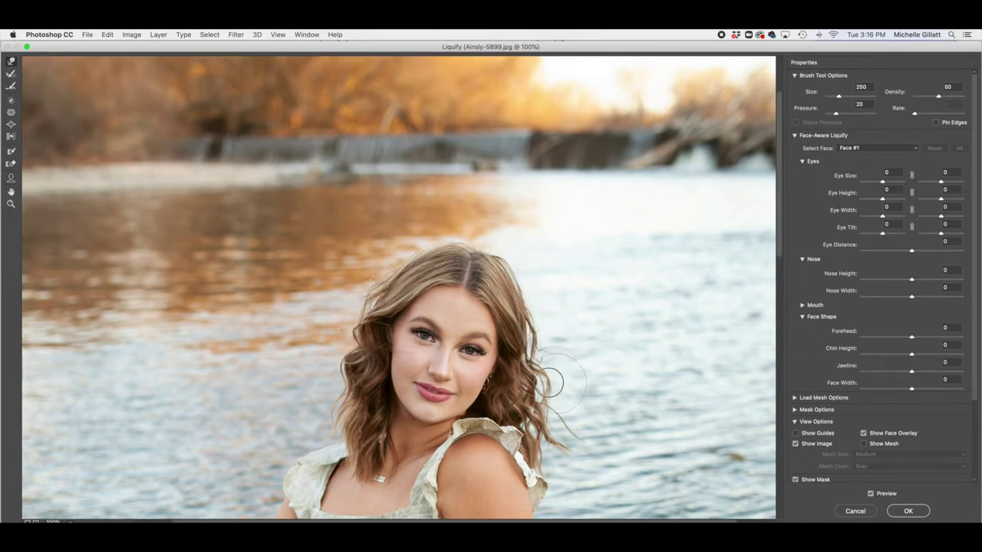
{"action": "key", "text": "bracketleft"}
{"action": "key", "text": "bracketleft"}
{"action": "key", "text": "bracketleft"}
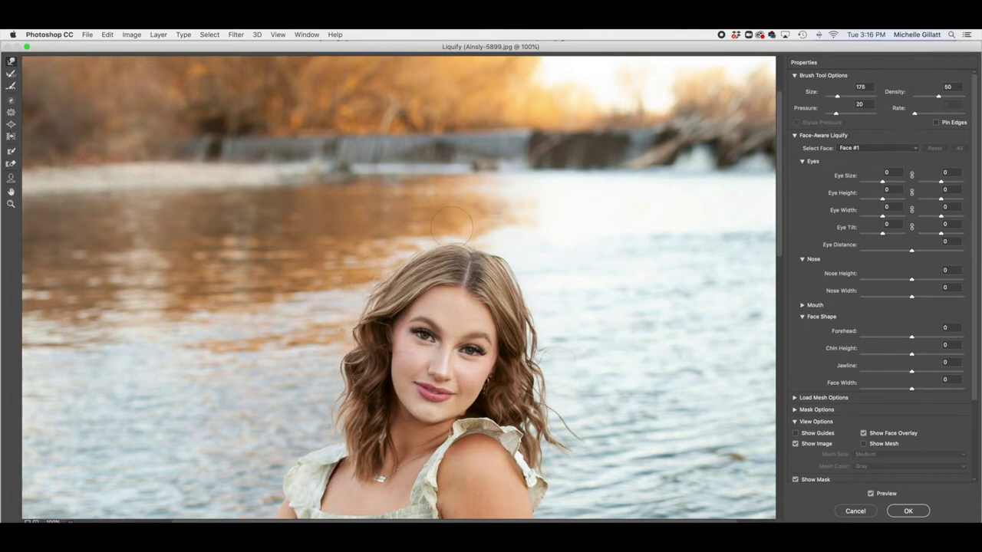
{"action": "key", "text": "bracketleft"}
{"action": "key", "text": "bracketleft"}
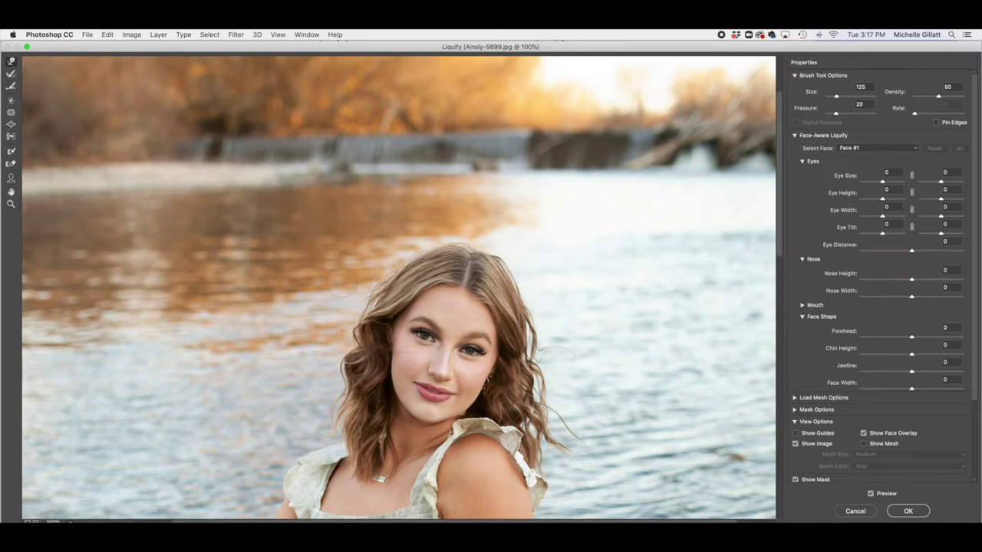
{"action": "left_click", "coordinate": [870, 495]}
{"action": "left_click", "coordinate": [870, 494]}
{"action": "left_click", "coordinate": [870, 495]}
{"action": "left_click", "coordinate": [870, 495]}
{"action": "left_click", "coordinate": [870, 494]}
{"action": "left_click", "coordinate": [870, 494]}
{"action": "left_click", "coordinate": [904, 514]}
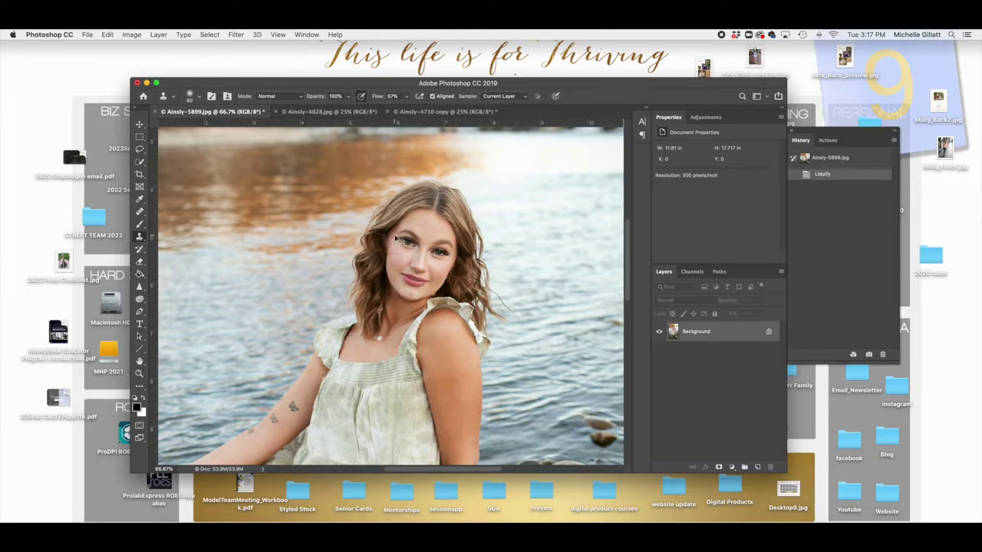
{"action": "key", "text": "super+plus"}
{"action": "key", "text": "super+plus"}
Duplicate the image onto a new Layer 1.
{"action": "scroll", "coordinate": [350, 240], "scroll_direction": "up", "scroll_amount": 3}
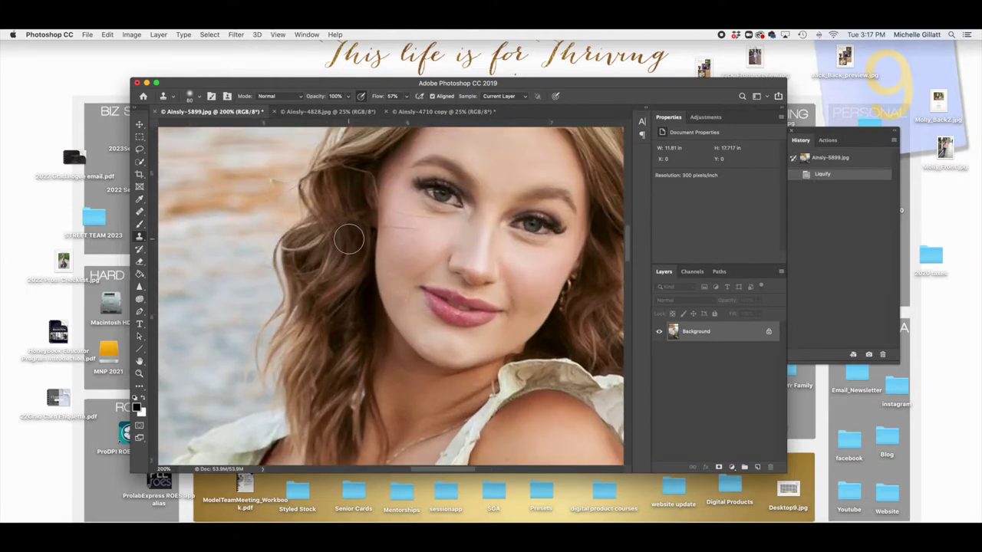
{"action": "scroll", "coordinate": [349, 240], "scroll_direction": "up", "scroll_amount": 2}
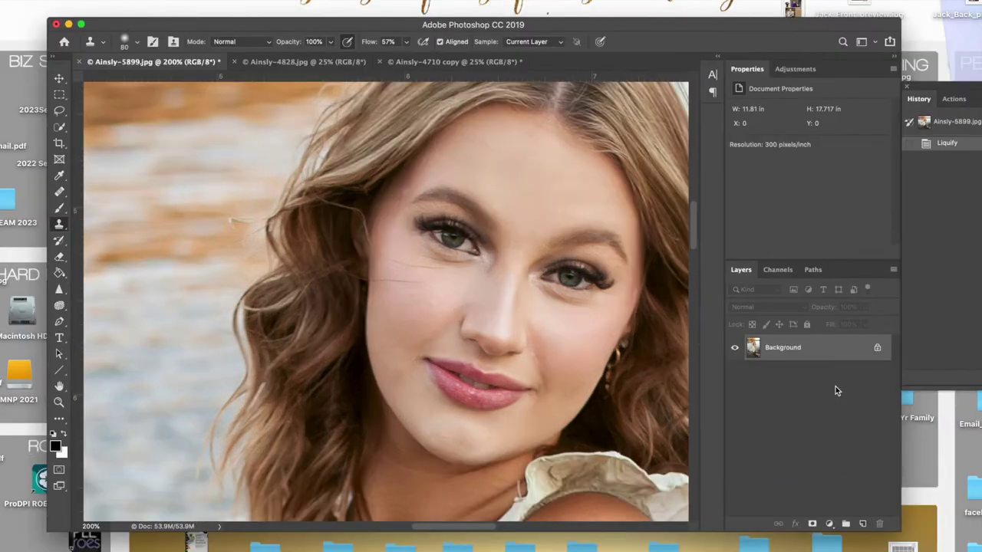
{"action": "key", "text": "ctrl+j"}
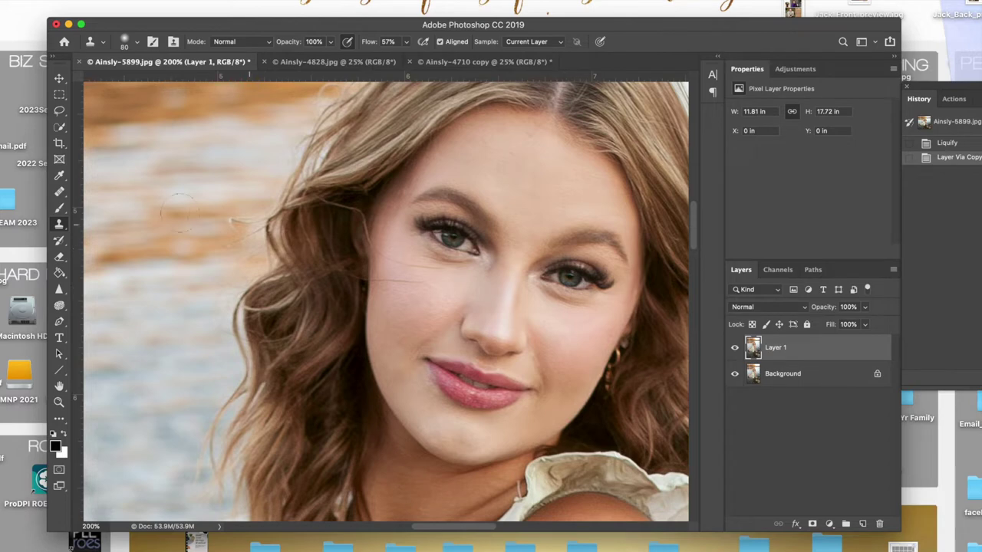
Heal the stray hairs across the cheek, under the left eye and near the hairline.
{"action": "left_click", "coordinate": [60, 194]}
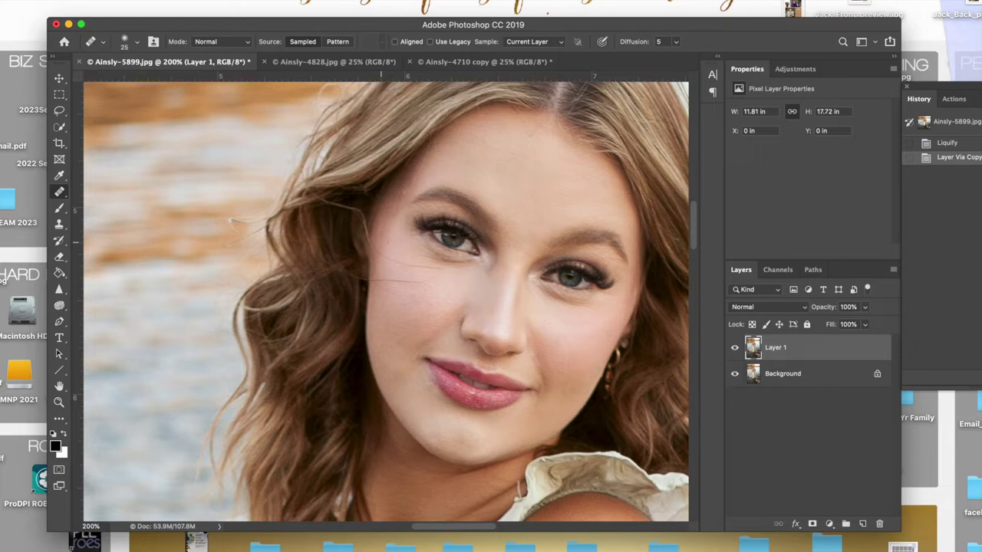
{"action": "left_click_drag", "start_coordinate": [369, 250], "coordinate": [412, 261]}
{"action": "key", "text": "bracketleft"}
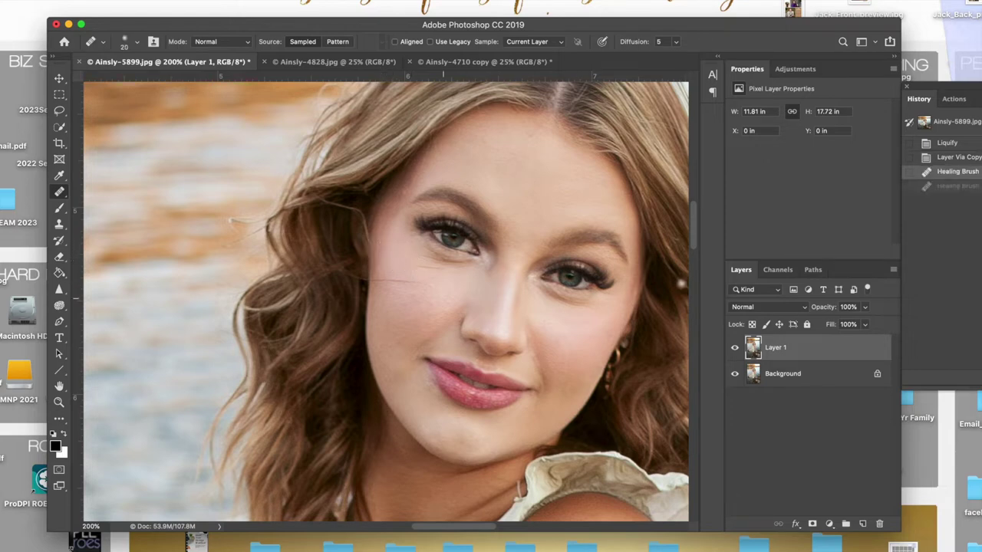
{"action": "left_click", "coordinate": [414, 266]}
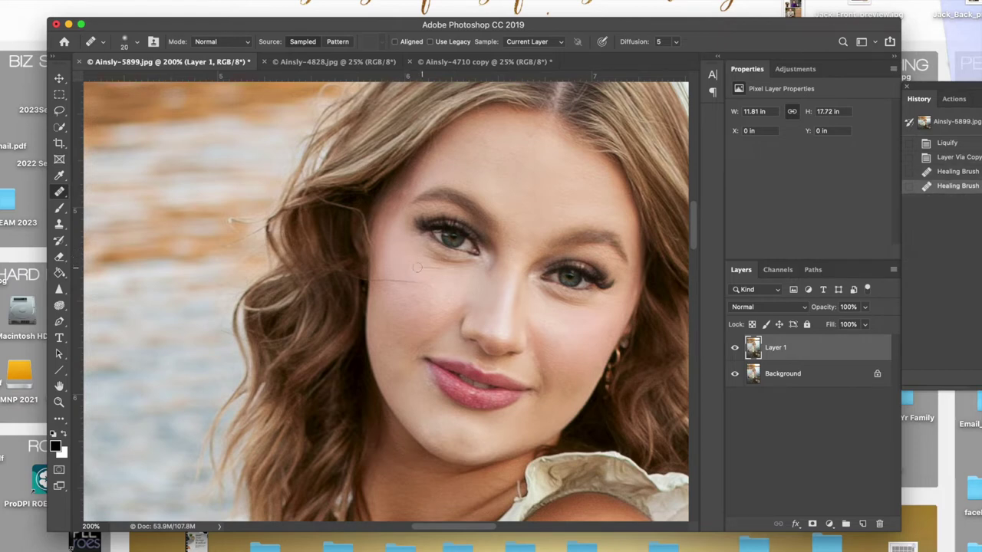
{"action": "left_click", "coordinate": [426, 269]}
{"action": "left_click", "coordinate": [439, 269]}
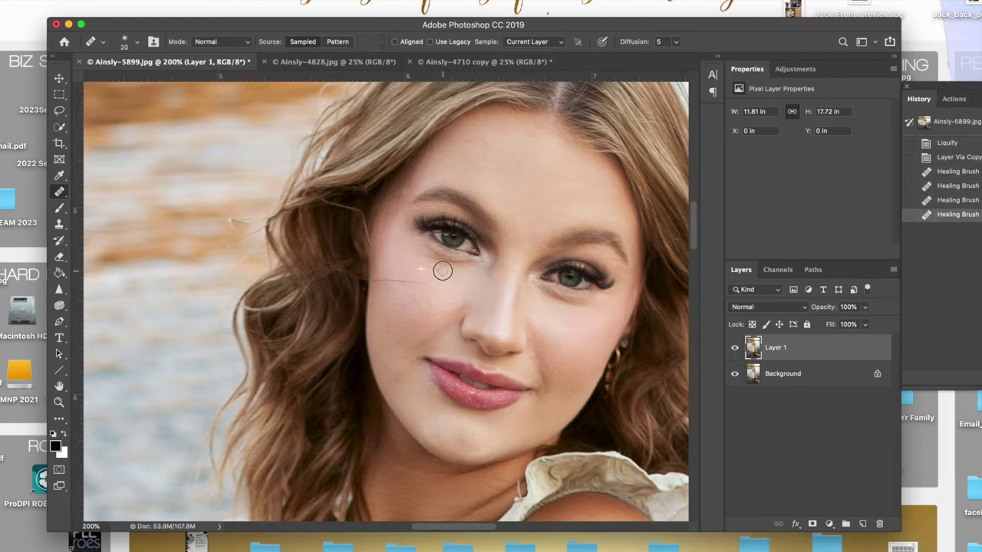
{"action": "left_click", "coordinate": [427, 269]}
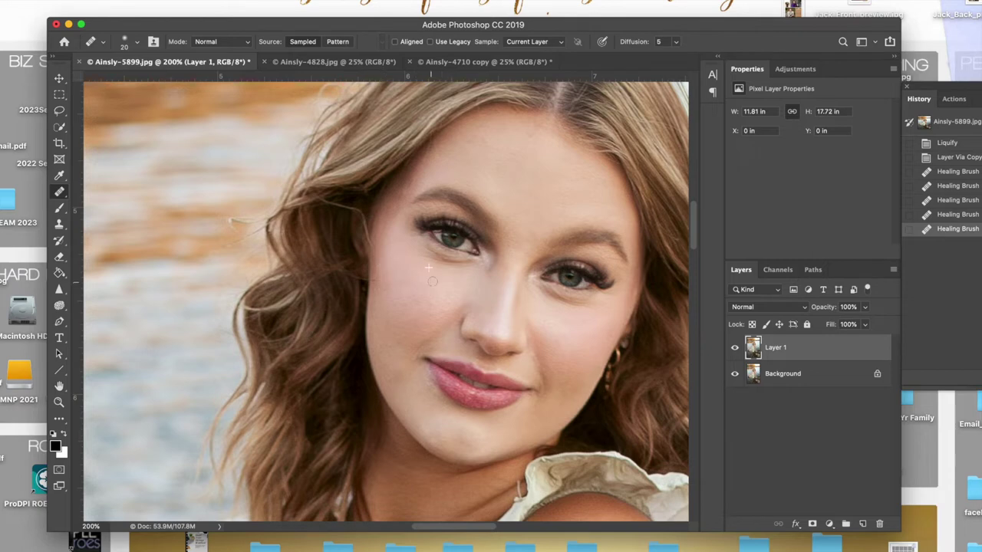
{"action": "left_click", "coordinate": [420, 277]}
{"action": "left_click", "coordinate": [376, 281]}
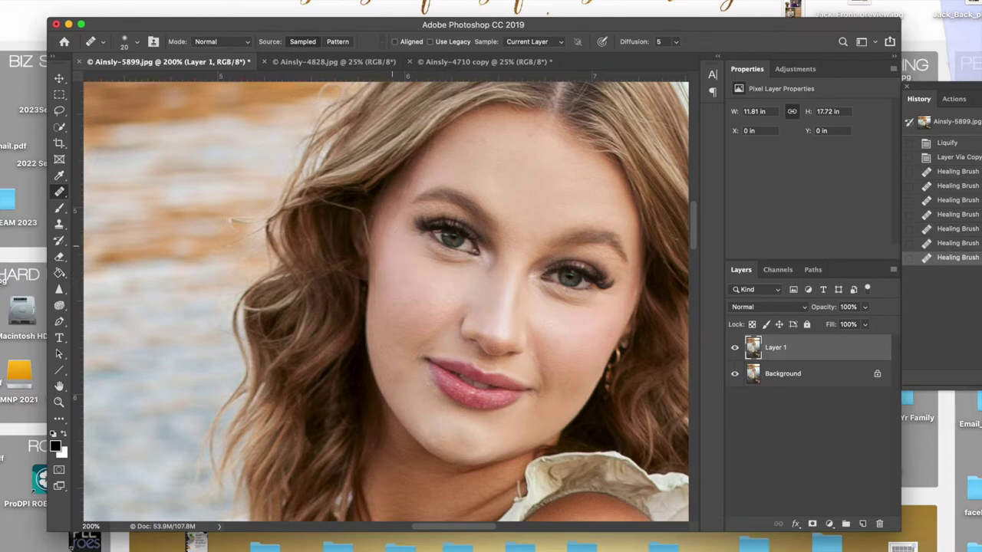
{"action": "left_click", "coordinate": [404, 193]}
Compare Layer 1 against the original, heal the dark cheek mole, and zoom out.
{"action": "left_click", "coordinate": [734, 348]}
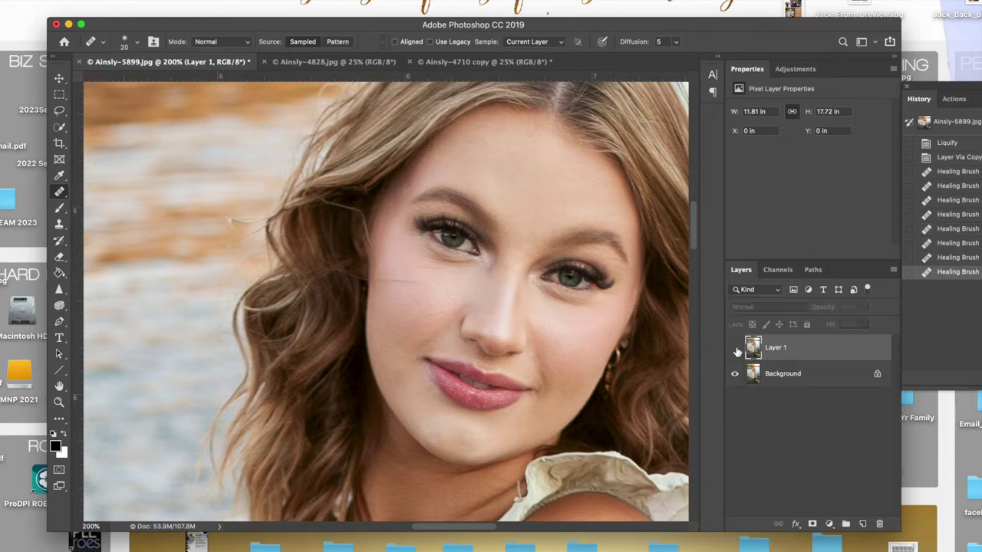
{"action": "left_click", "coordinate": [735, 348]}
{"action": "left_click", "coordinate": [734, 348]}
{"action": "left_click", "coordinate": [735, 349]}
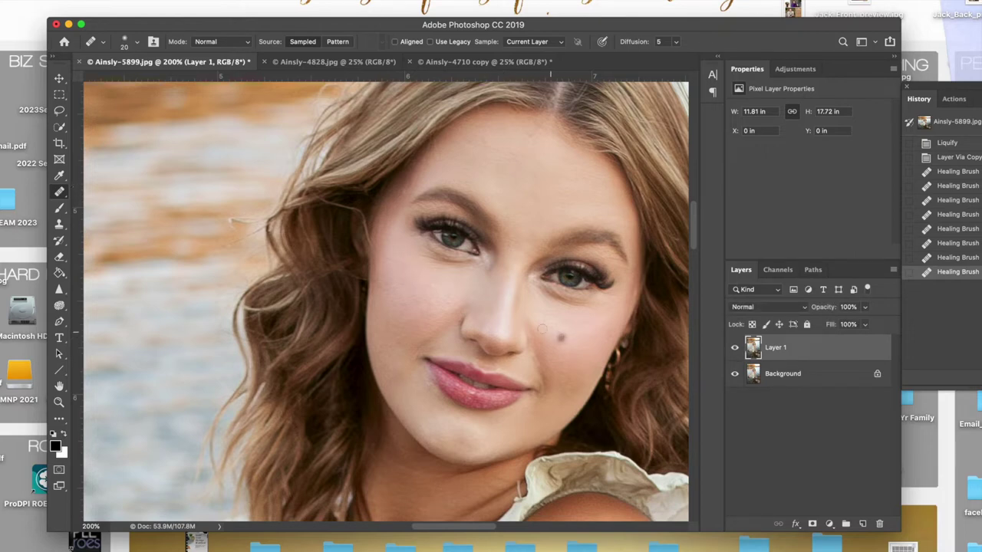
{"action": "left_click", "coordinate": [560, 337]}
{"action": "key", "text": "super+minus"}
{"action": "key", "text": "super+minus"}
{"action": "key", "text": "super+minus"}
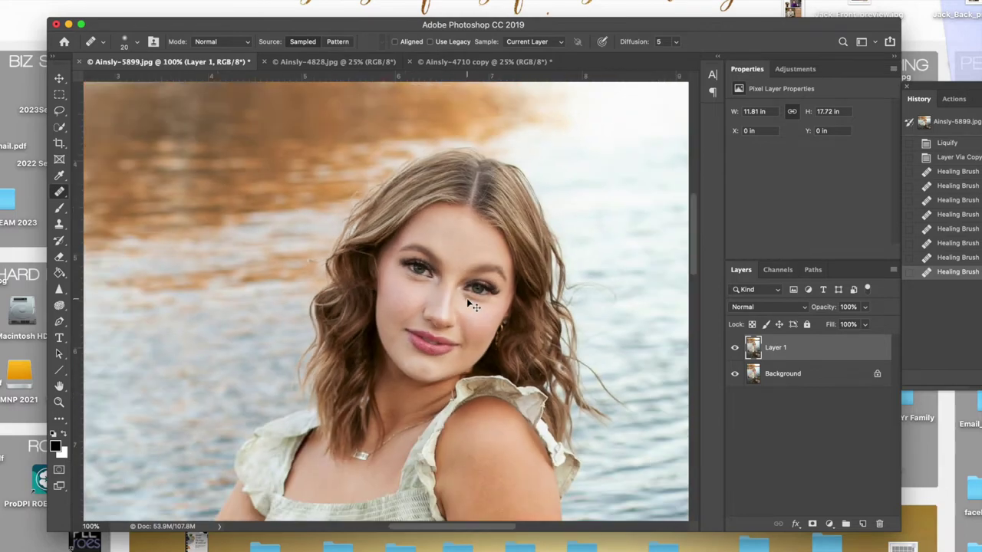
{"action": "key", "text": "super+minus"}
{"action": "key", "text": "super+minus"}
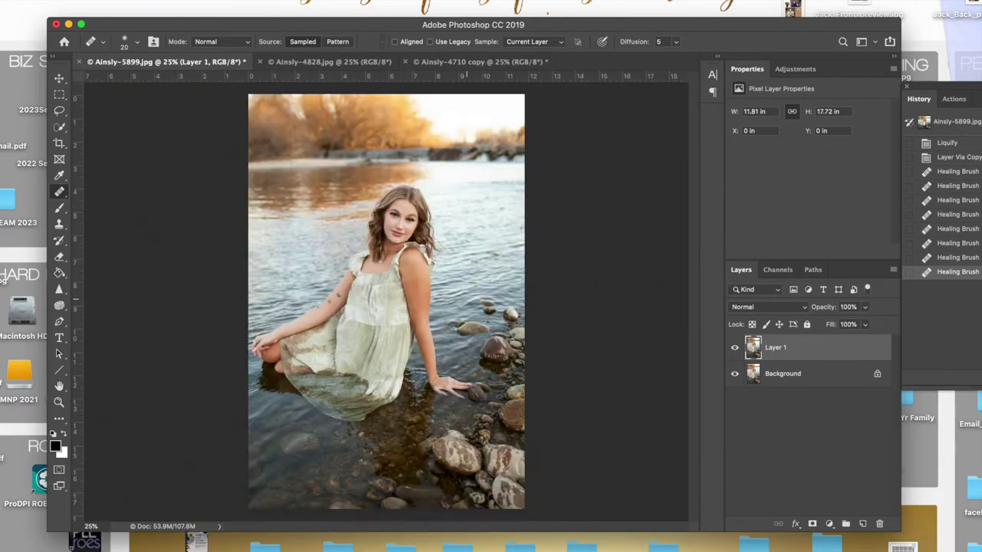
Switch to Ainsly-4828.jpg and zoom in on the wall-side portrait.
{"action": "left_click", "coordinate": [320, 63]}
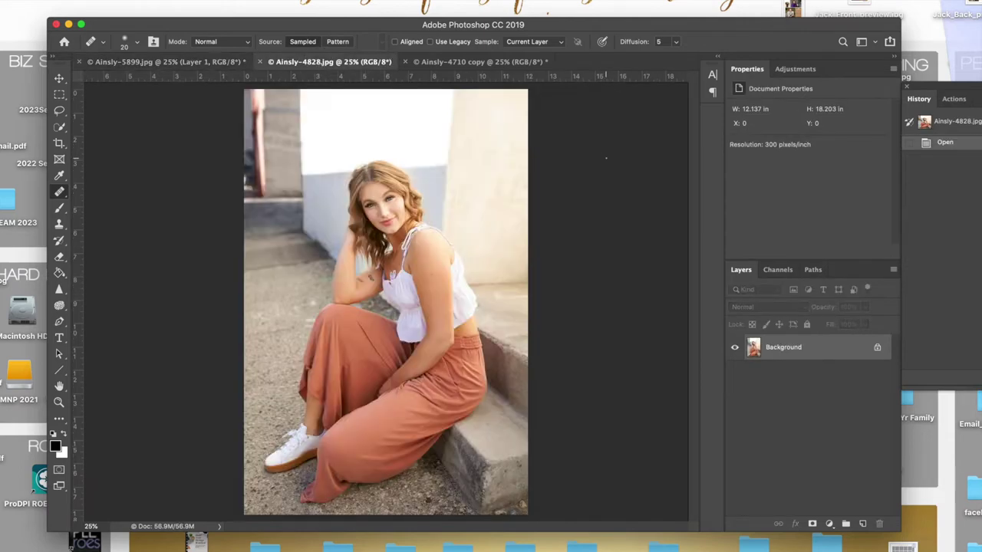
{"action": "key", "text": "super+plus"}
{"action": "key", "text": "super+plus"}
{"action": "key", "text": "super+plus"}
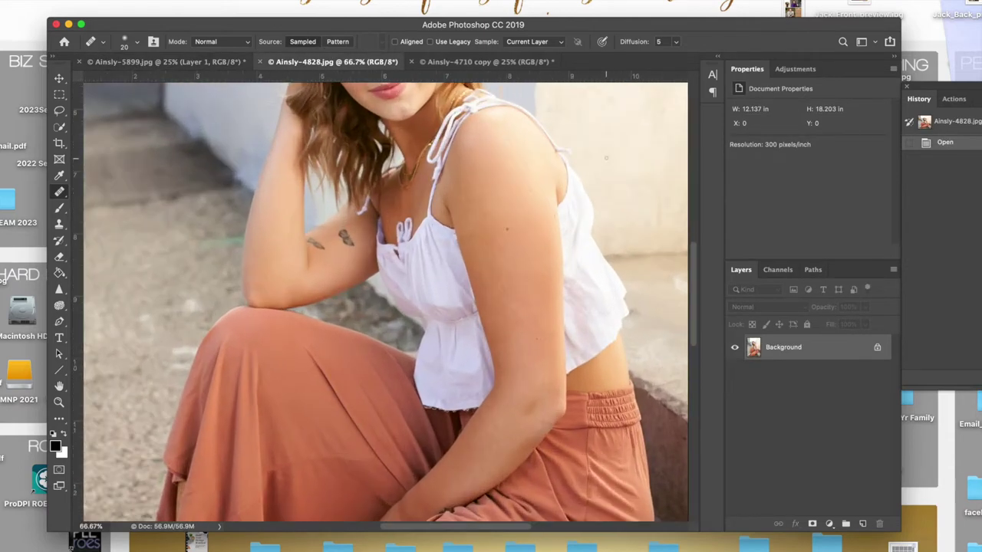
{"action": "scroll", "coordinate": [507, 254], "scroll_direction": "up", "scroll_amount": 7}
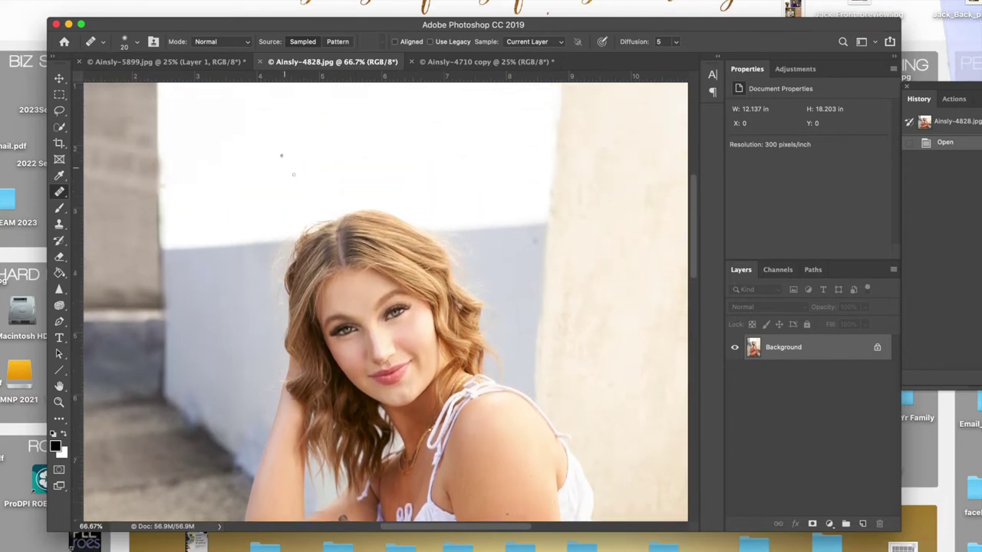
{"action": "scroll", "coordinate": [340, 214], "scroll_direction": "down", "scroll_amount": 1}
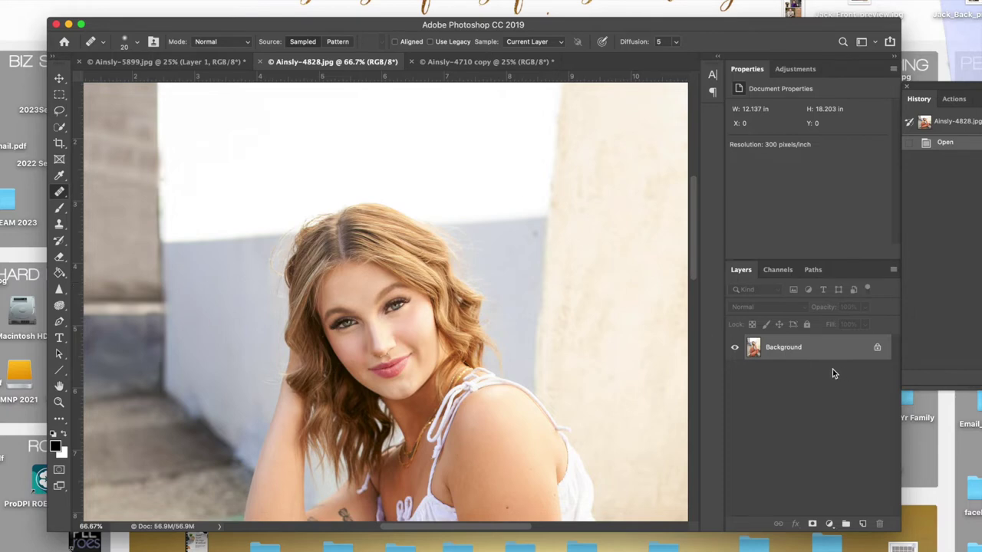
Duplicate the Background onto Layer 1, pick the Clone Stamp, and zoom to 100%.
{"action": "key", "text": "super+j"}
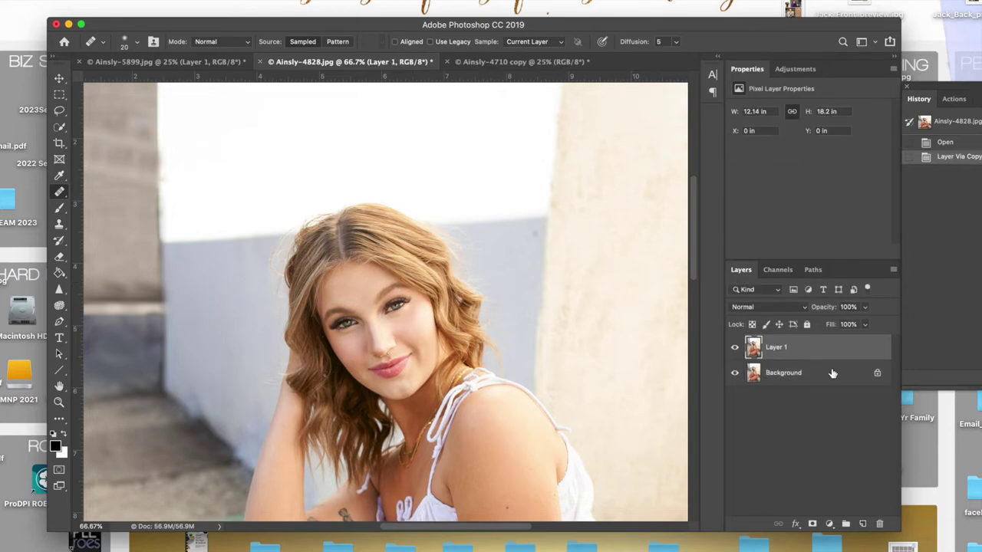
{"action": "left_click", "coordinate": [60, 224]}
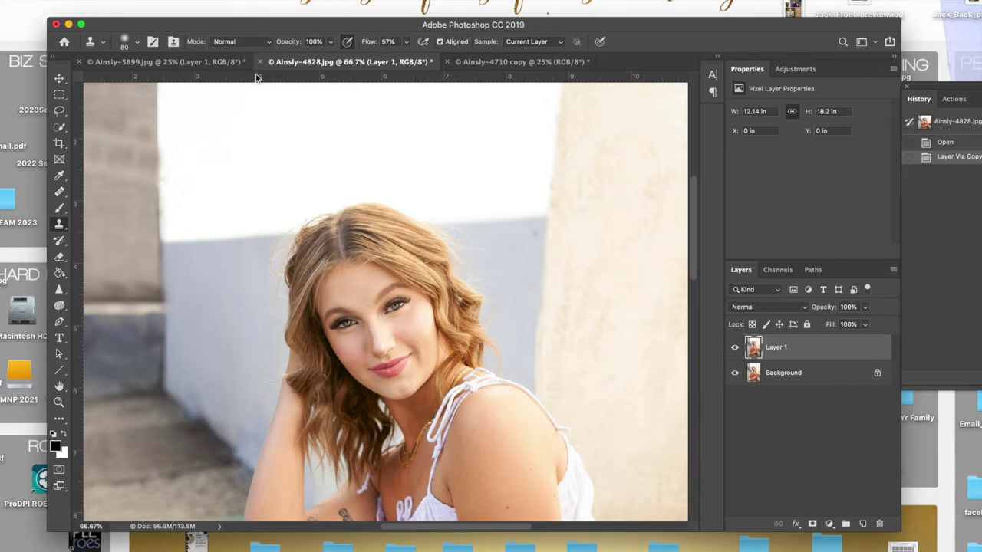
{"action": "key", "text": "super+plus"}
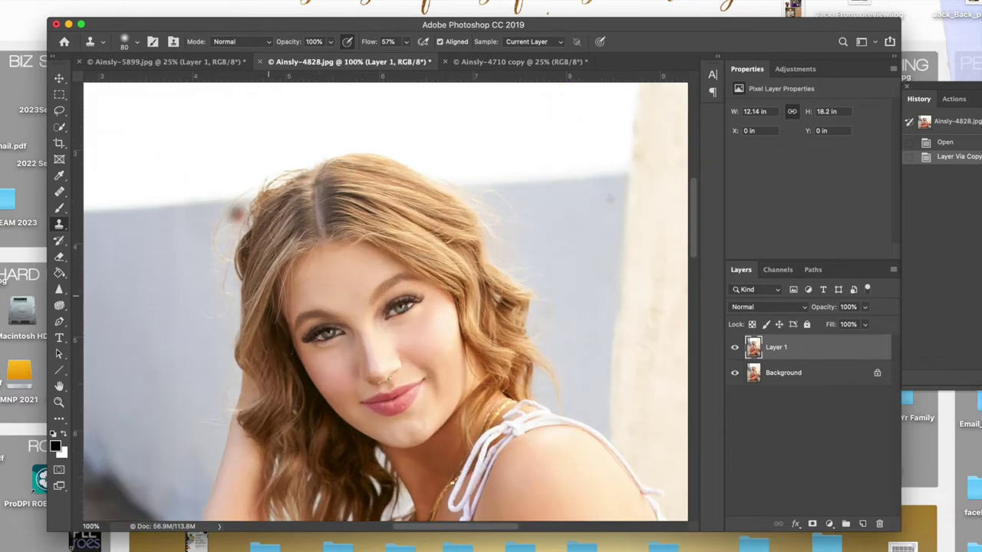
{"action": "left_click_drag", "start_coordinate": [503, 531], "coordinate": [475, 531]}
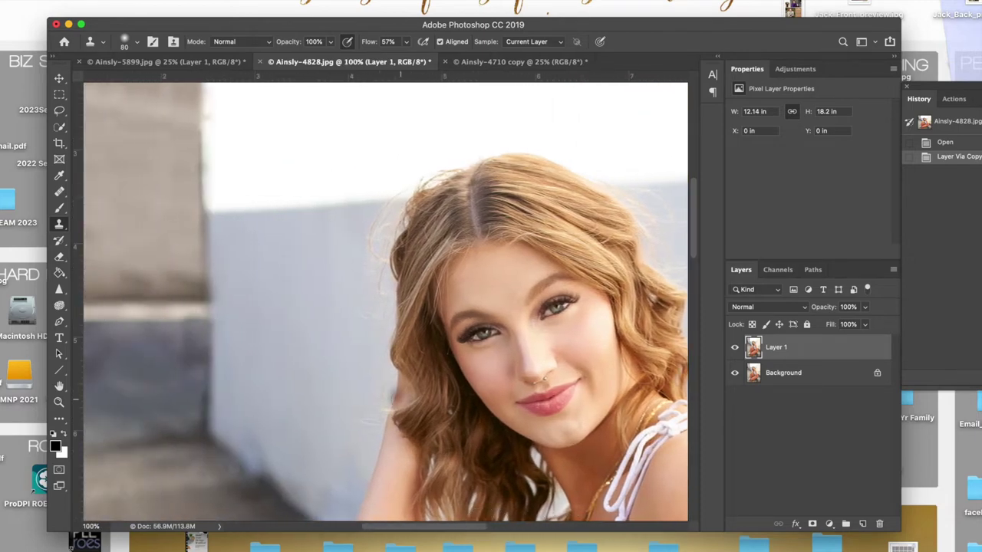
Sample the grey wall and clone it over the left-edge flyaways, undoing misplaced dabs.
{"action": "key", "text": "bracketright"}
{"action": "key", "text": "bracketright"}
{"action": "key", "text": "bracketright"}
{"action": "key", "text": "bracketright"}
{"action": "key", "text": "bracketright"}
{"action": "left_click", "coordinate": [276, 220]}
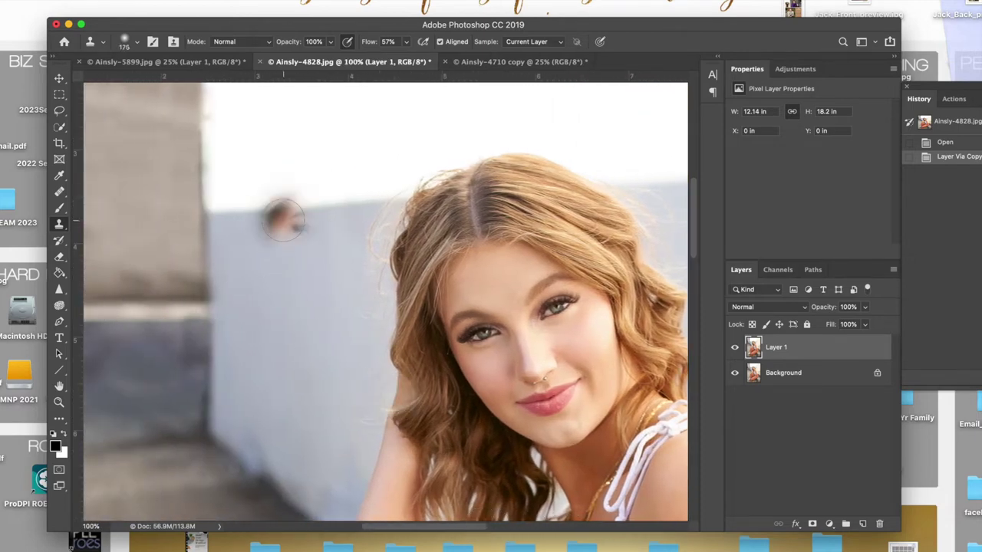
{"action": "key", "text": "bracketleft"}
{"action": "left_click", "coordinate": [278, 222]}
{"action": "key", "text": "super+z"}
{"action": "left_click", "coordinate": [284, 195]}
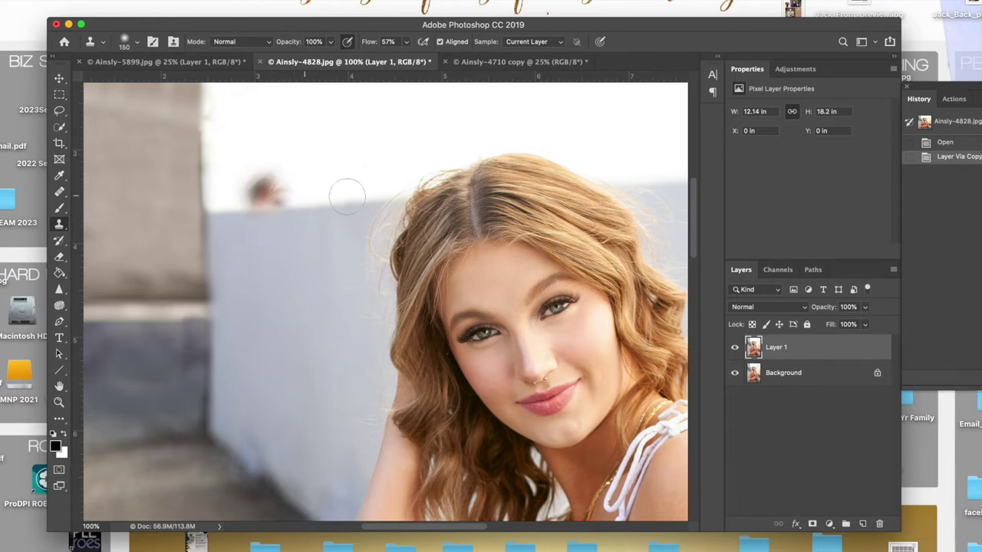
{"action": "key", "text": "super+z"}
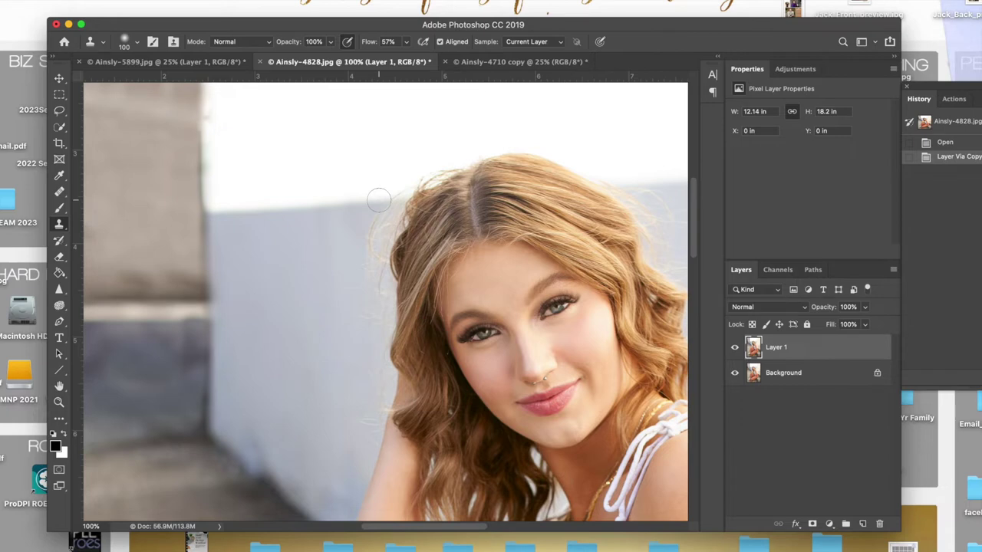
{"action": "key", "text": "bracketright"}
{"action": "mouse_move", "coordinate": [395, 189]}
{"action": "left_mouse_down"}
{"action": "mouse_move", "coordinate": [375, 210]}
{"action": "mouse_move", "coordinate": [366, 245]}
{"action": "mouse_move", "coordinate": [359, 417]}
{"action": "mouse_move", "coordinate": [376, 221]}
{"action": "mouse_move", "coordinate": [374, 307]}
{"action": "mouse_move", "coordinate": [343, 294]}
{"action": "left_mouse_up"}
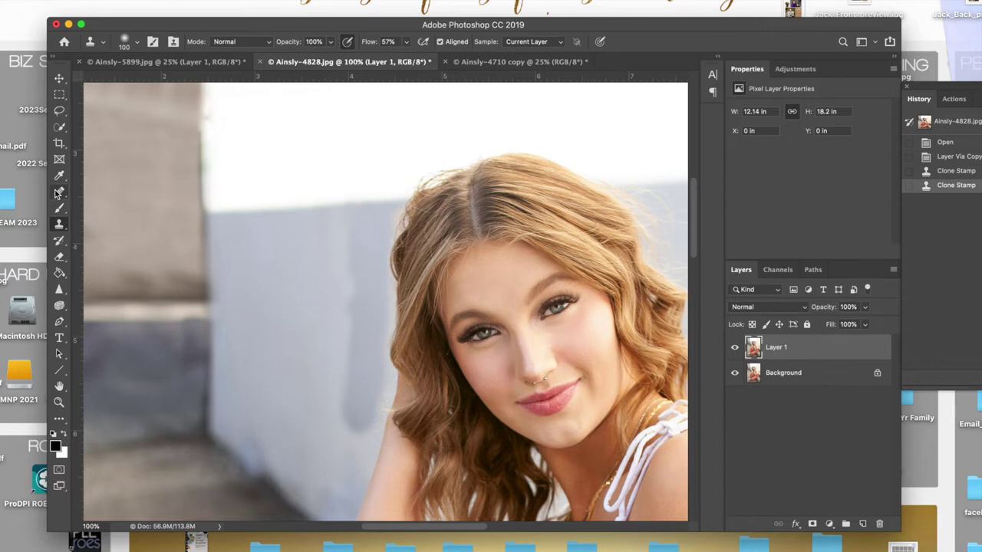
{"action": "mouse_move", "coordinate": [59, 194]}
{"action": "left_mouse_down"}
{"action": "mouse_move", "coordinate": [103, 198]}
{"action": "mouse_move", "coordinate": [113, 219]}
{"action": "left_mouse_up"}
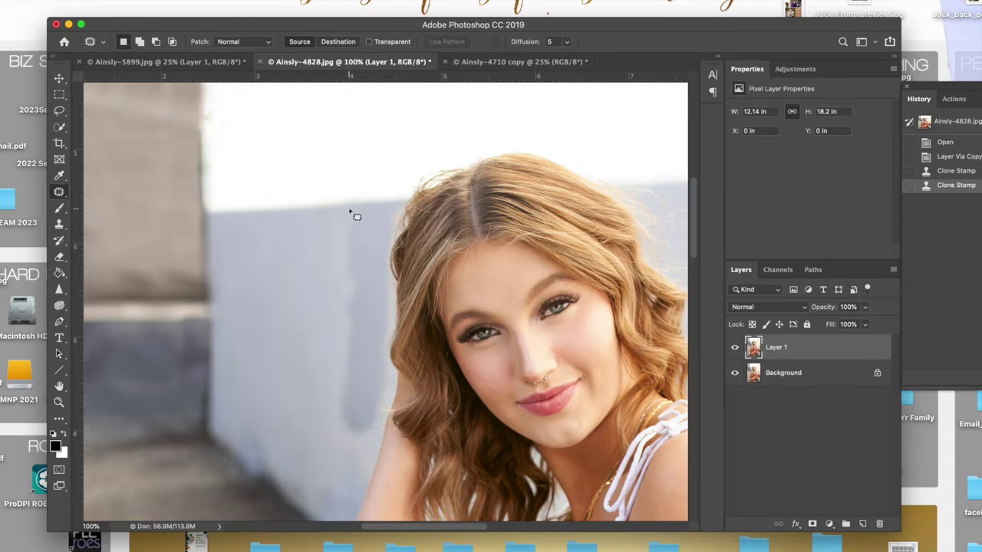
Patch three stray-hair areas beside the left hair edge with clean wall texture.
{"action": "mouse_move", "coordinate": [350, 212]}
{"action": "left_mouse_down"}
{"action": "mouse_move", "coordinate": [339, 310]}
{"action": "mouse_move", "coordinate": [349, 426]}
{"action": "mouse_move", "coordinate": [370, 426]}
{"action": "mouse_move", "coordinate": [388, 390]}
{"action": "mouse_move", "coordinate": [392, 210]}
{"action": "mouse_move", "coordinate": [386, 198]}
{"action": "mouse_move", "coordinate": [349, 214]}
{"action": "left_mouse_up"}
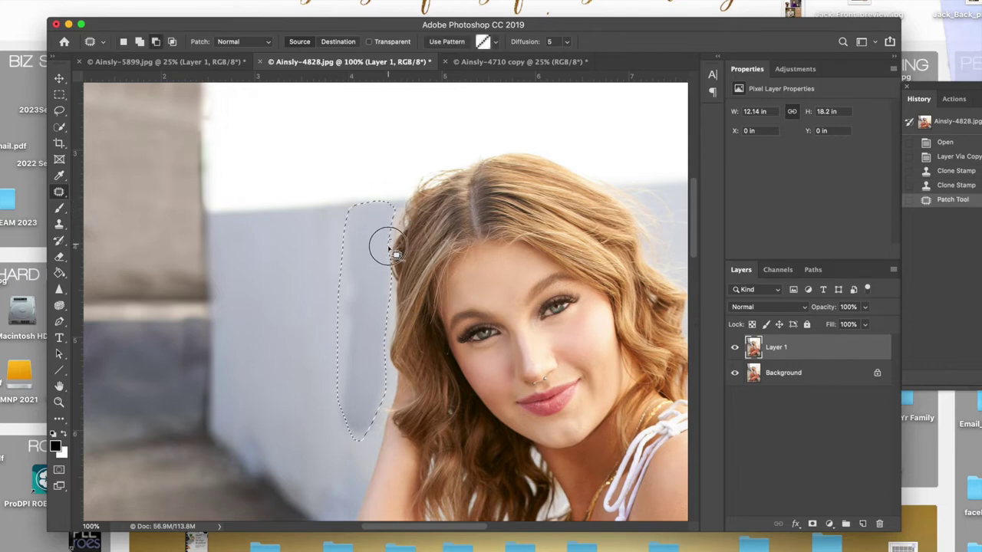
{"action": "left_click_drag", "start_coordinate": [391, 250], "coordinate": [407, 263]}
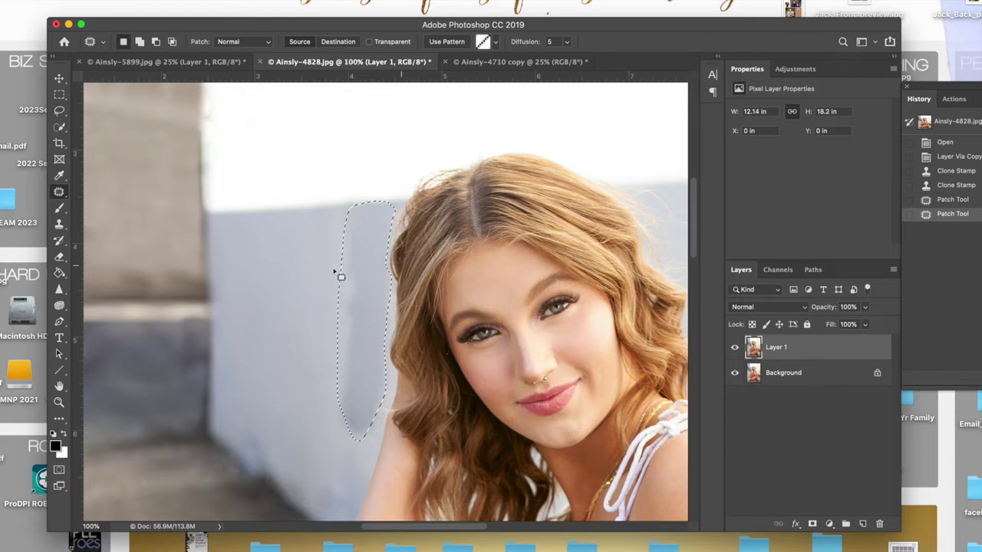
{"action": "left_click_drag", "start_coordinate": [368, 344], "coordinate": [283, 338]}
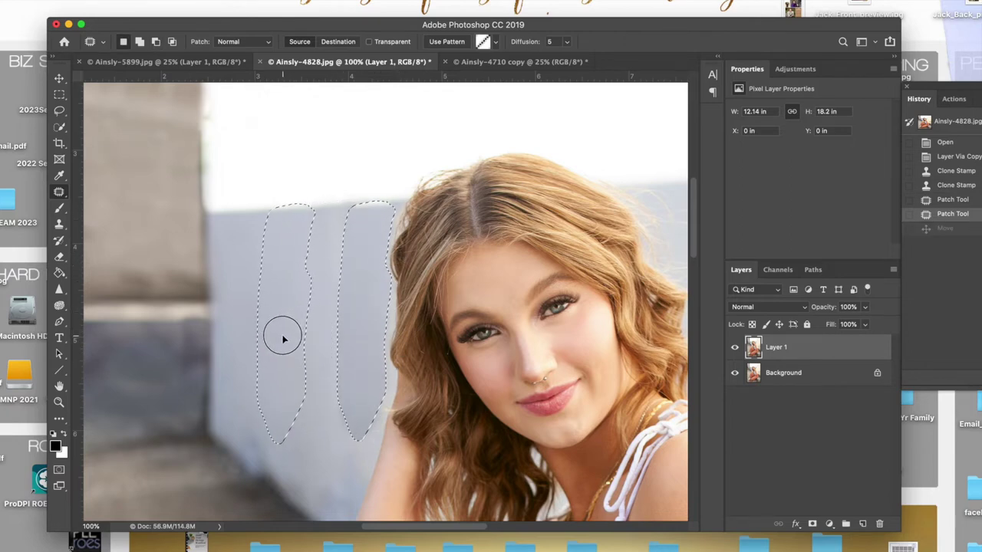
{"action": "left_click_drag", "start_coordinate": [283, 339], "coordinate": [283, 341]}
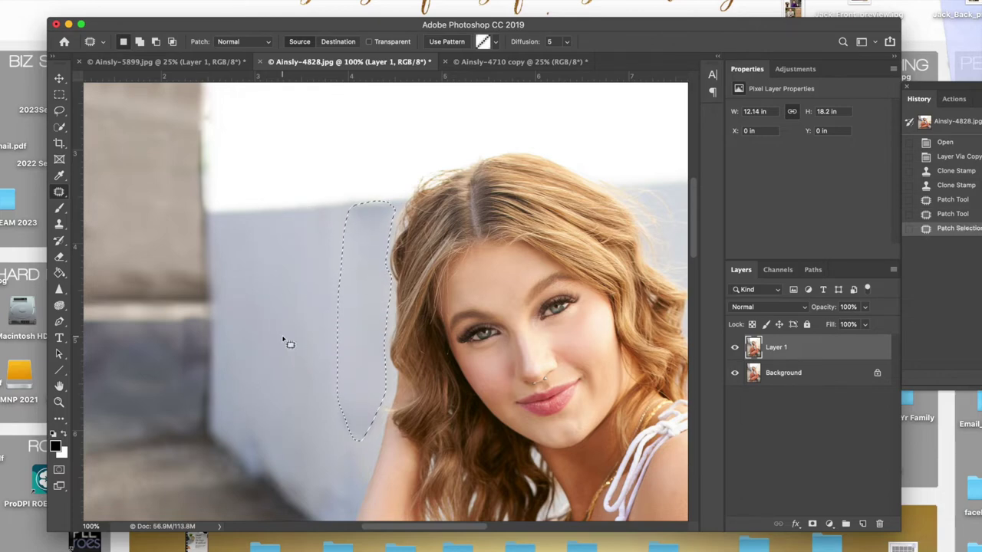
{"action": "key", "text": "super+d"}
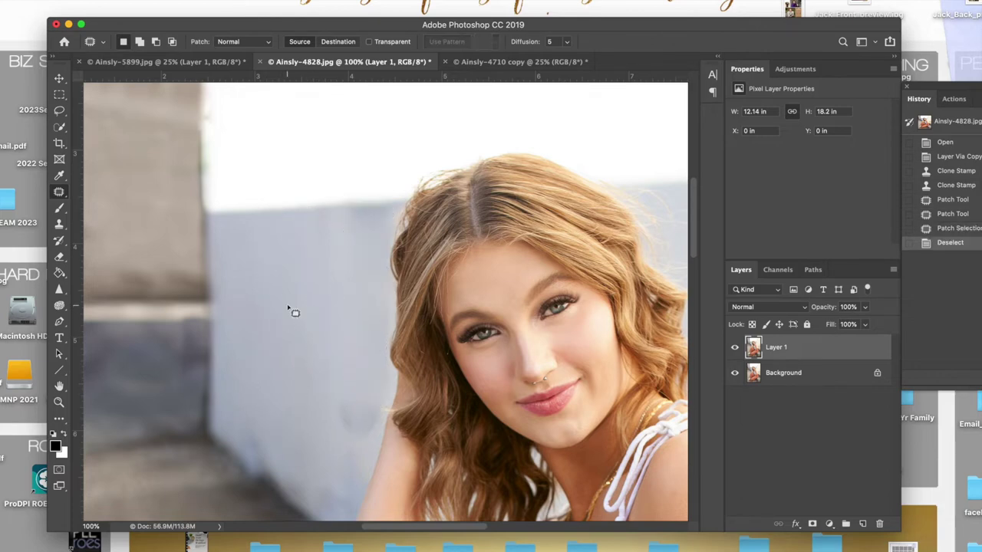
{"action": "mouse_move", "coordinate": [336, 376]}
{"action": "left_mouse_down"}
{"action": "mouse_move", "coordinate": [335, 431]}
{"action": "mouse_move", "coordinate": [367, 443]}
{"action": "mouse_move", "coordinate": [383, 397]}
{"action": "left_mouse_up"}
{"action": "left_click_drag", "start_coordinate": [359, 405], "coordinate": [286, 397]}
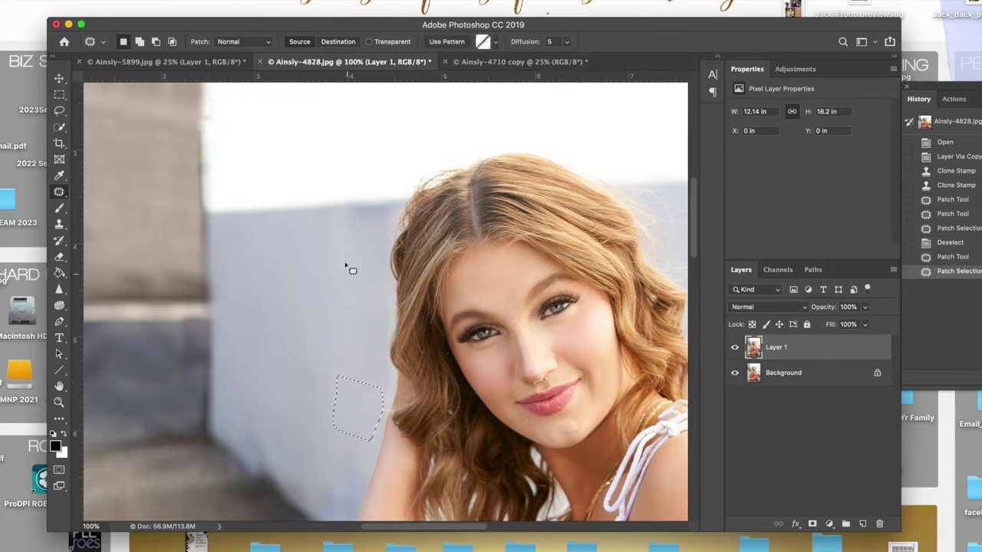
{"action": "mouse_move", "coordinate": [326, 216]}
{"action": "left_mouse_down"}
{"action": "mouse_move", "coordinate": [394, 205]}
{"action": "mouse_move", "coordinate": [395, 215]}
{"action": "mouse_move", "coordinate": [343, 230]}
{"action": "left_mouse_up"}
{"action": "mouse_move", "coordinate": [349, 224]}
{"action": "left_mouse_down"}
{"action": "mouse_move", "coordinate": [310, 228]}
{"action": "mouse_move", "coordinate": [287, 250]}
{"action": "left_mouse_up"}
{"action": "key", "text": "ctrl+d"}
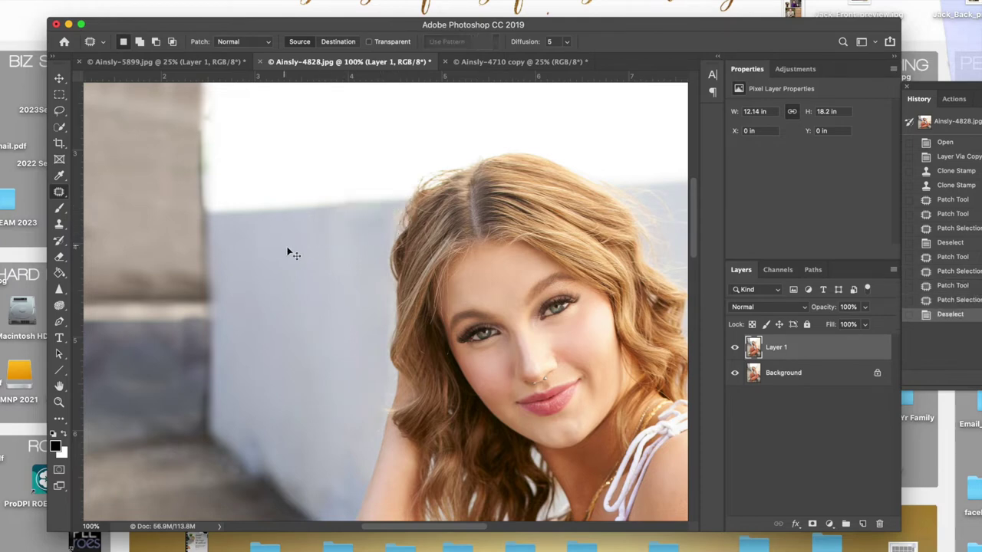
{"action": "left_click", "coordinate": [59, 223]}
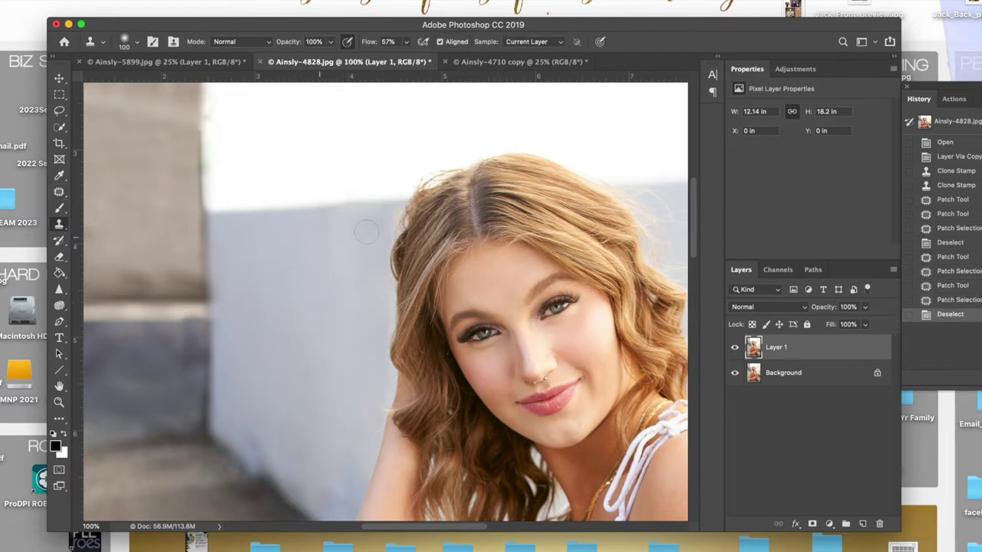
Clone wall over the stray hairs at the top-left hairline, redoing one bad stroke.
{"action": "mouse_move", "coordinate": [373, 220]}
{"action": "left_mouse_down"}
{"action": "mouse_move", "coordinate": [304, 204]}
{"action": "mouse_move", "coordinate": [368, 202]}
{"action": "mouse_move", "coordinate": [341, 205]}
{"action": "left_mouse_up"}
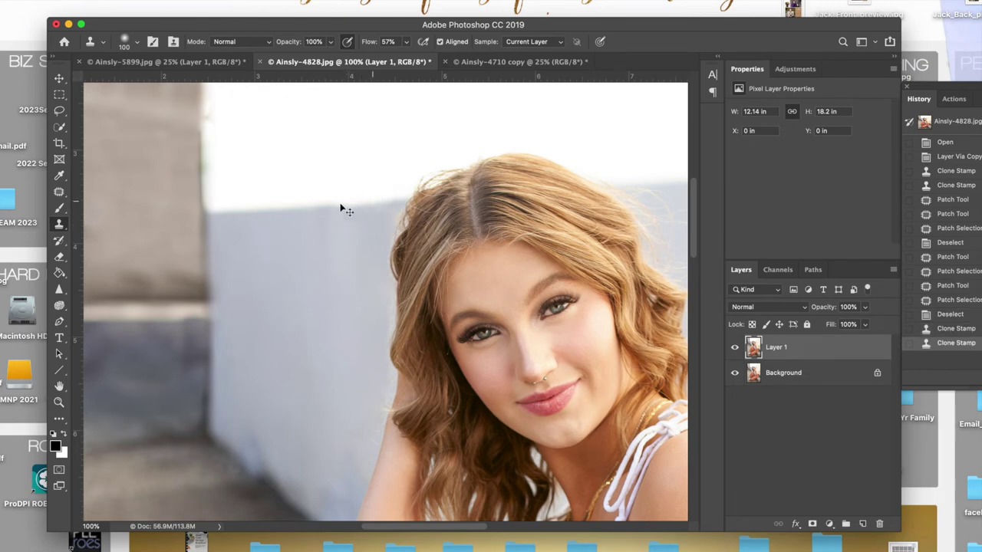
{"action": "key", "text": "super+z"}
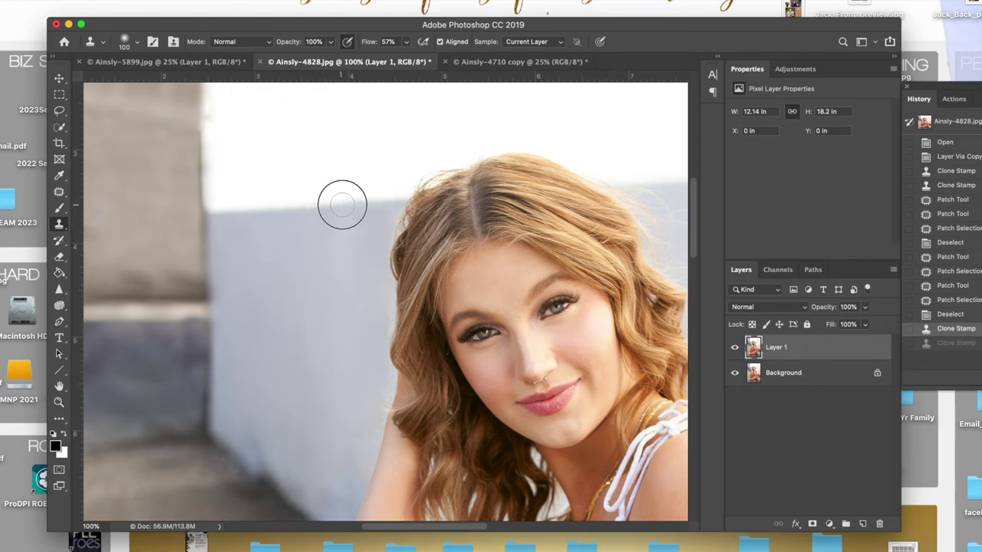
{"action": "left_click_drag", "start_coordinate": [342, 204], "coordinate": [382, 199]}
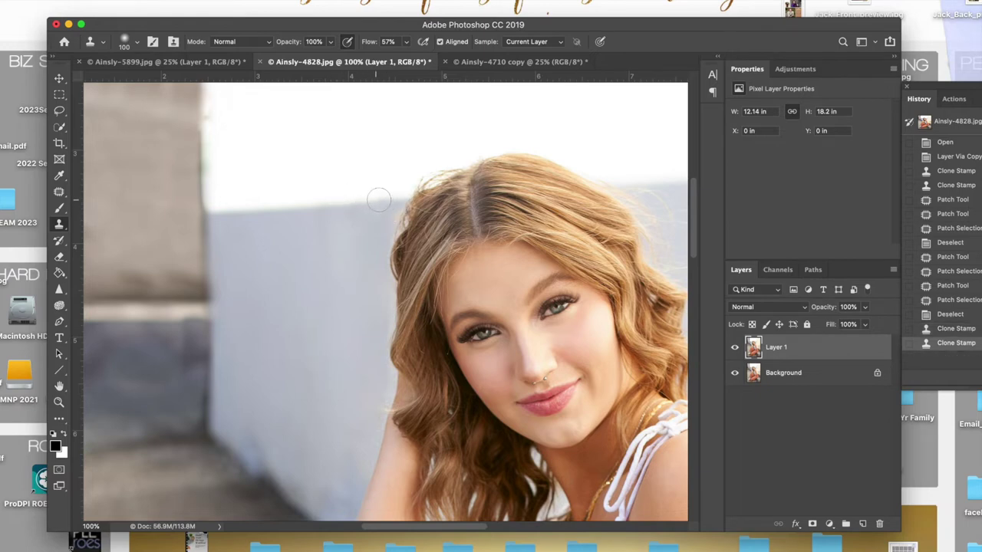
{"action": "left_click_drag", "start_coordinate": [379, 197], "coordinate": [385, 194]}
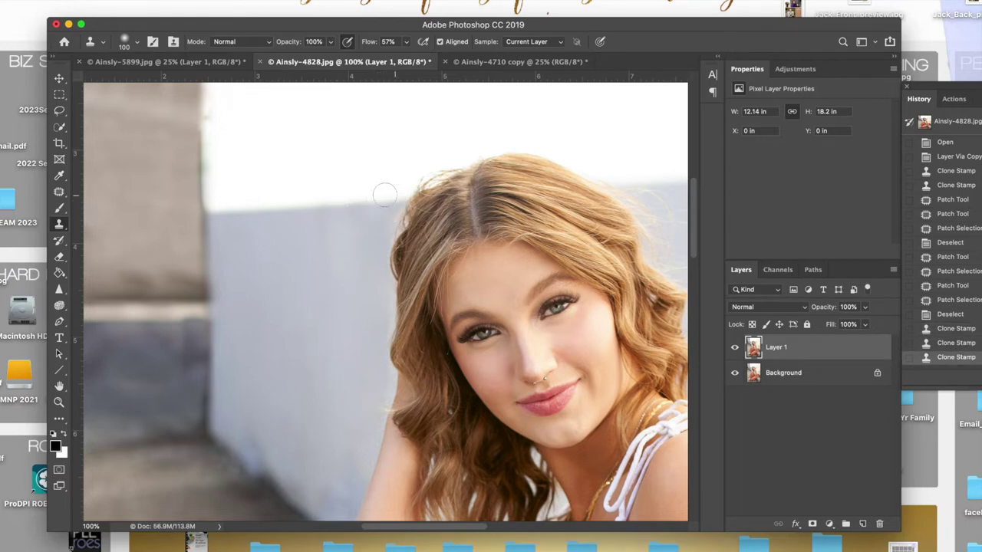
Sample clean wall and clone over the flyaways along the right and upper-right hair edge.
{"action": "left_click_drag", "start_coordinate": [451, 527], "coordinate": [478, 527]}
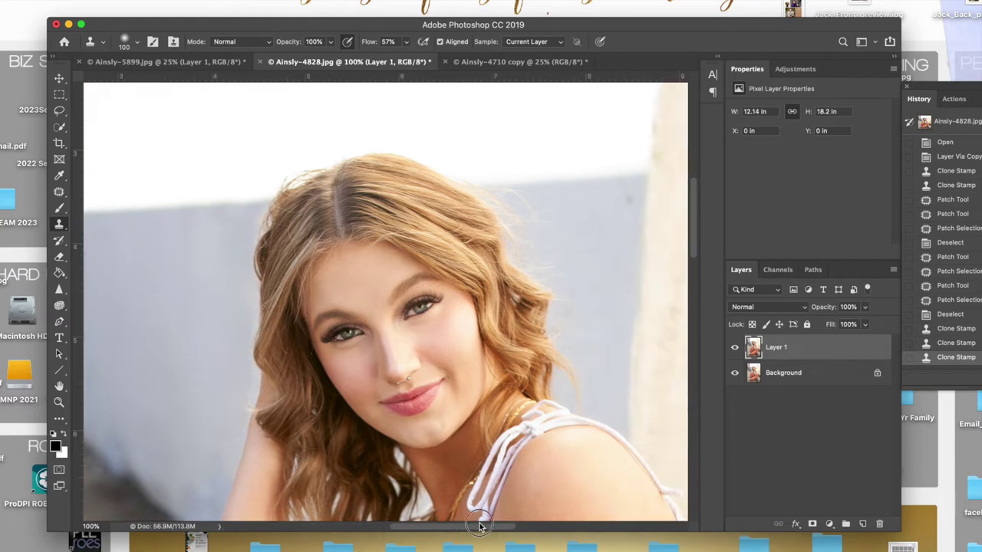
{"action": "left_click", "coordinate": [589, 178], "text": "alt"}
{"action": "mouse_move", "coordinate": [531, 206]}
{"action": "left_mouse_down"}
{"action": "mouse_move", "coordinate": [519, 210]}
{"action": "mouse_move", "coordinate": [552, 258]}
{"action": "mouse_move", "coordinate": [555, 233]}
{"action": "mouse_move", "coordinate": [575, 263]}
{"action": "mouse_move", "coordinate": [554, 221]}
{"action": "mouse_move", "coordinate": [571, 269]}
{"action": "mouse_move", "coordinate": [564, 252]}
{"action": "left_mouse_up"}
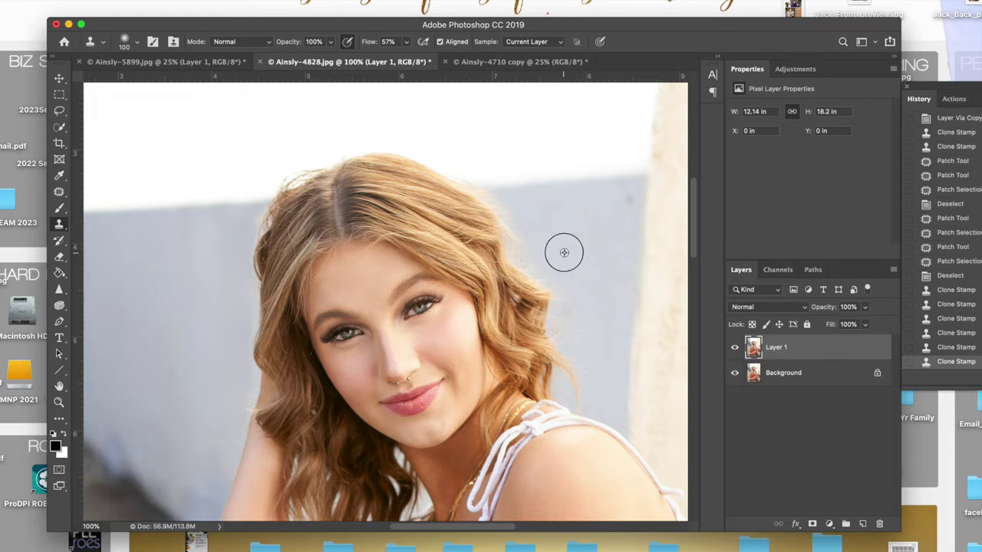
{"action": "mouse_move", "coordinate": [578, 322]}
{"action": "left_mouse_down"}
{"action": "mouse_move", "coordinate": [587, 316]}
{"action": "mouse_move", "coordinate": [583, 338]}
{"action": "left_mouse_up"}
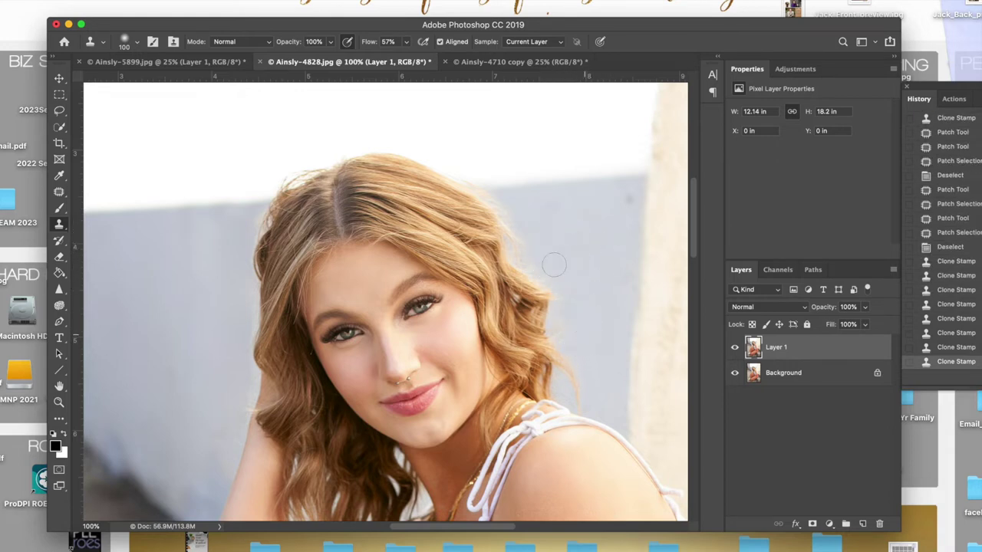
{"action": "mouse_move", "coordinate": [559, 265]}
{"action": "left_mouse_down"}
{"action": "mouse_move", "coordinate": [530, 249]}
{"action": "mouse_move", "coordinate": [541, 220]}
{"action": "left_mouse_up"}
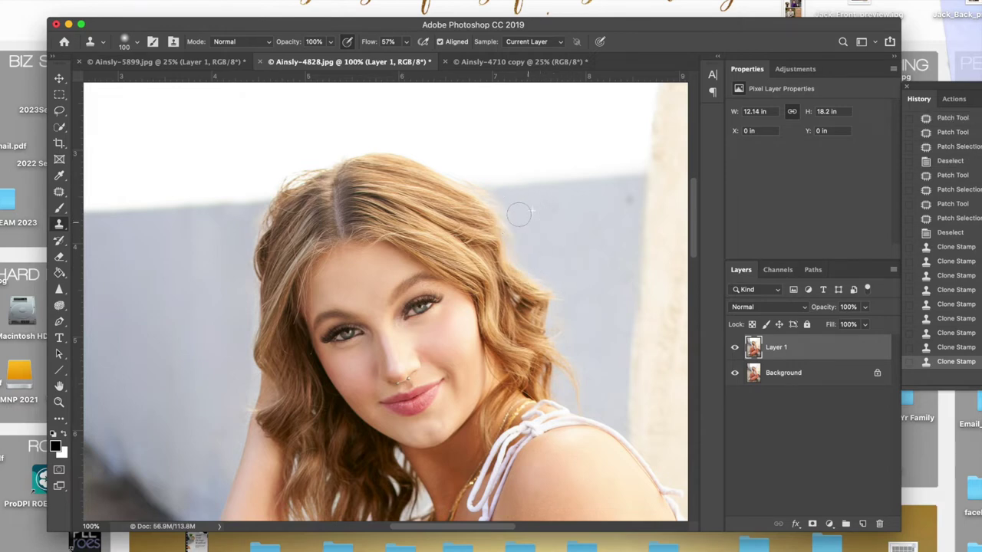
{"action": "mouse_move", "coordinate": [489, 185]}
{"action": "left_mouse_down"}
{"action": "mouse_move", "coordinate": [519, 211]}
{"action": "mouse_move", "coordinate": [456, 157]}
{"action": "left_mouse_up"}
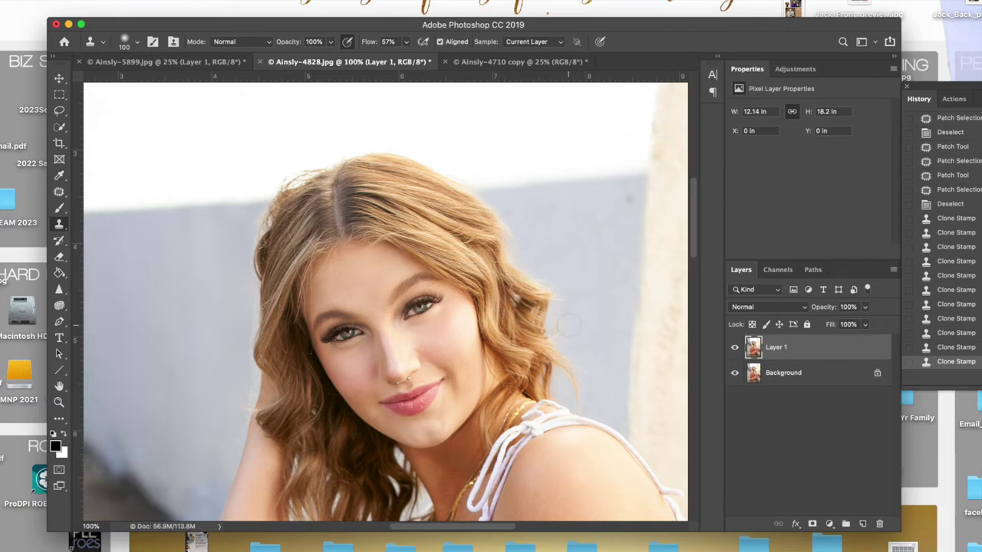
Zoom to 200% and clone background over a stray strand with a smaller brush.
{"action": "key", "text": "super+equal"}
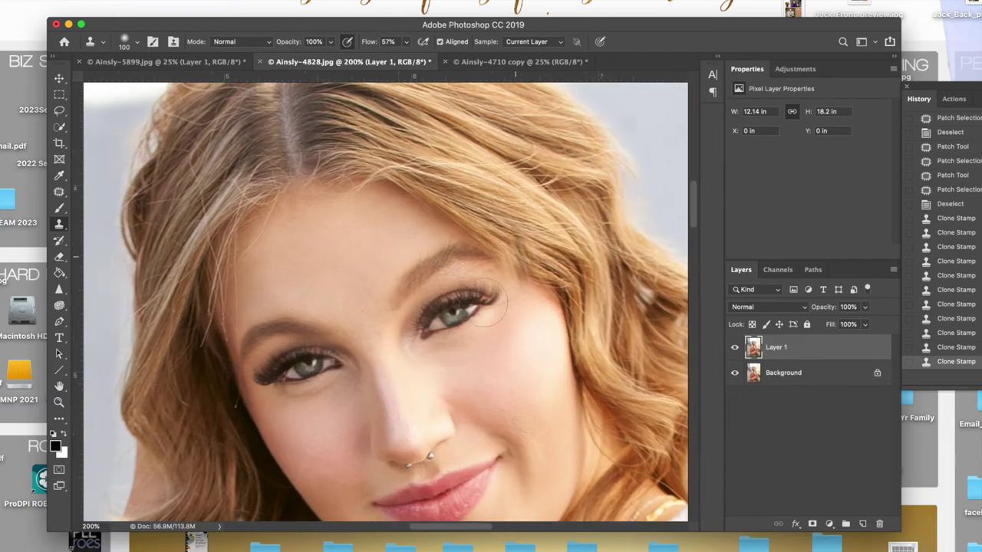
{"action": "scroll", "coordinate": [414, 487], "scroll_direction": "right", "scroll_amount": 5}
{"action": "scroll", "coordinate": [415, 487], "scroll_direction": "up", "scroll_amount": 5}
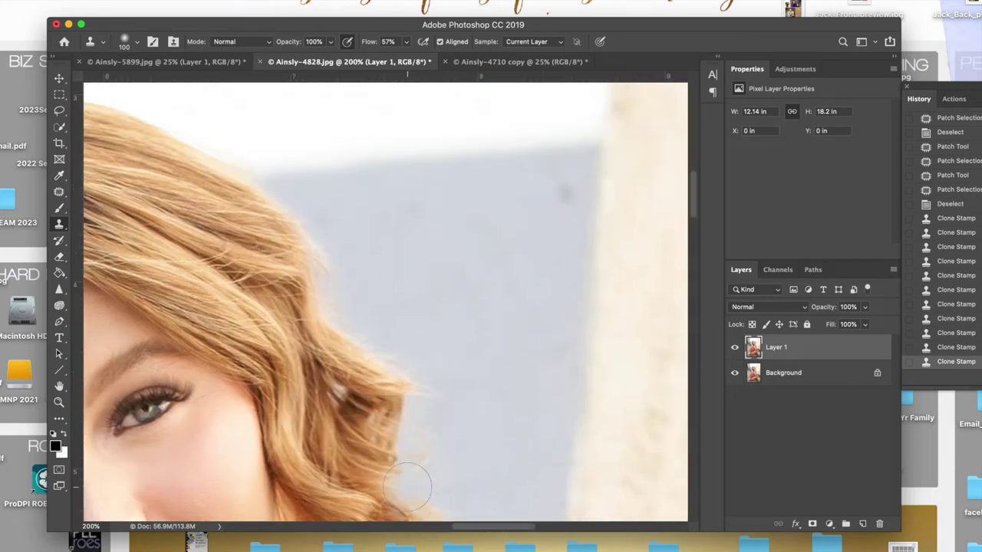
{"action": "key", "text": "bracketleft"}
{"action": "key", "text": "bracketleft"}
{"action": "key", "text": "bracketleft"}
{"action": "key", "text": "bracketleft"}
{"action": "key", "text": "bracketleft"}
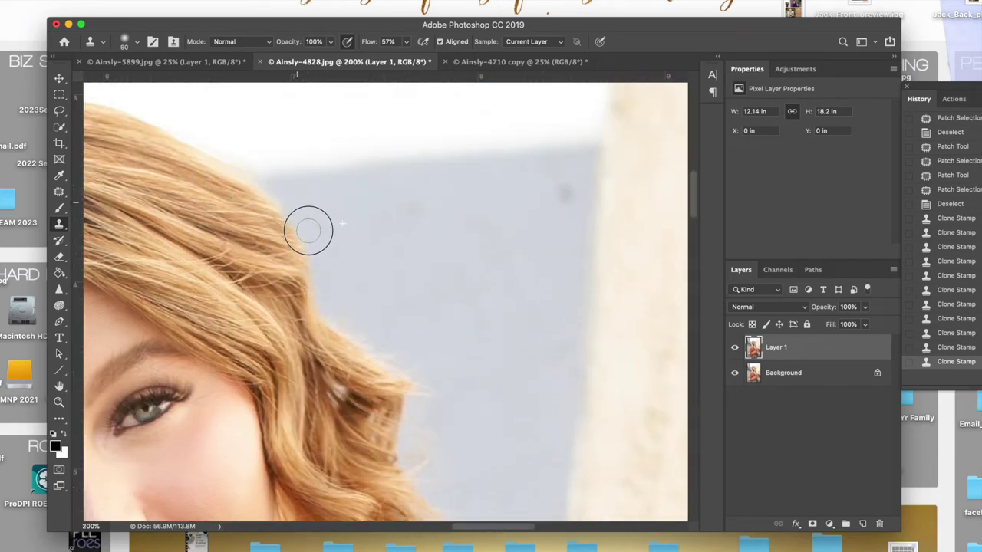
{"action": "left_click", "coordinate": [439, 386]}
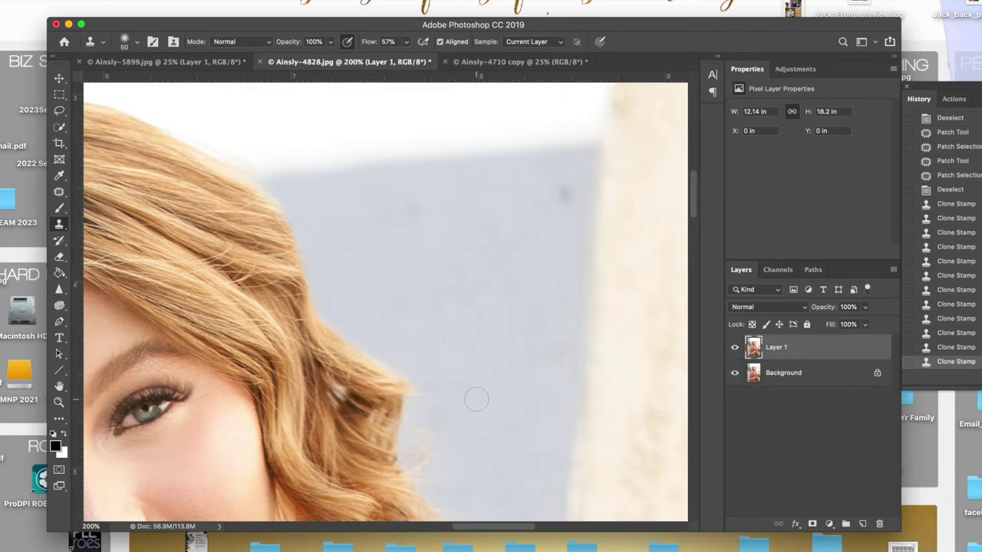
{"action": "key", "text": "super+minus"}
{"action": "key", "text": "super+minus"}
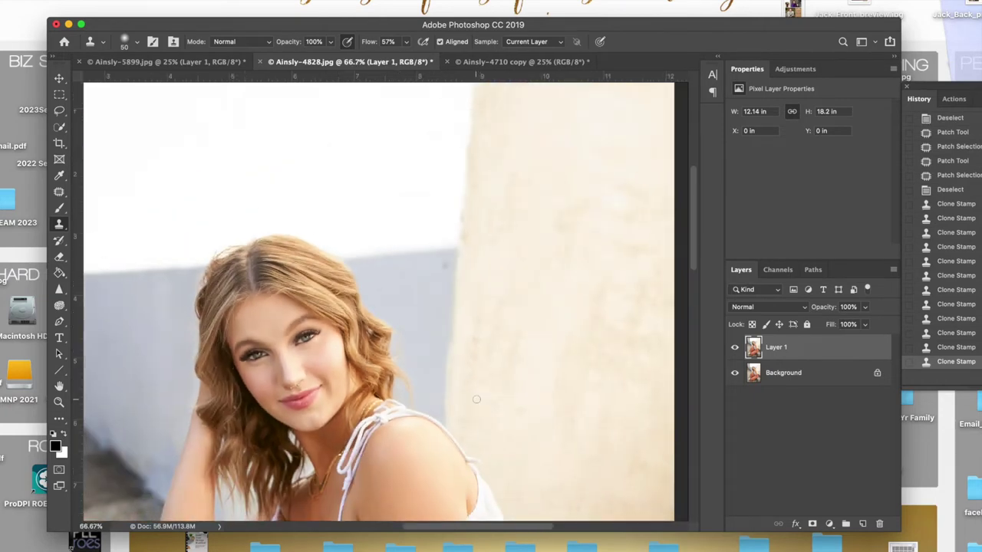
Step back two clone strokes in History, restore one, and zoom to 100%.
{"action": "left_click", "coordinate": [942, 350]}
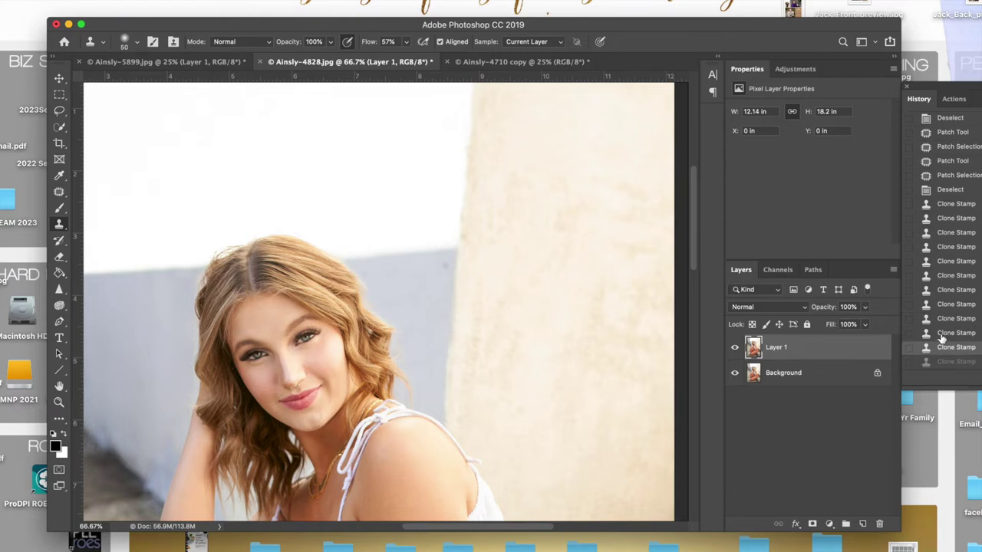
{"action": "left_click", "coordinate": [942, 333]}
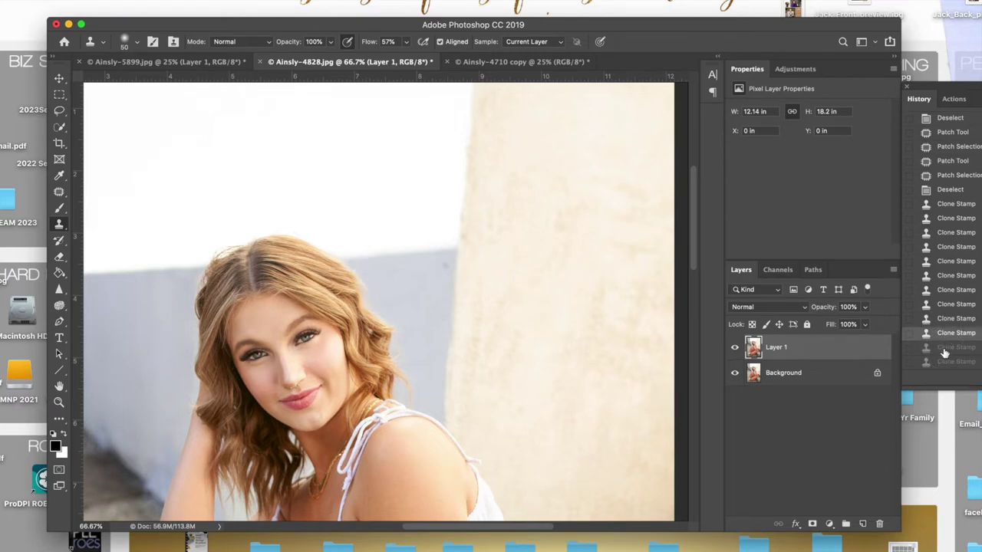
{"action": "left_click", "coordinate": [944, 349]}
{"action": "key", "text": "super+plus"}
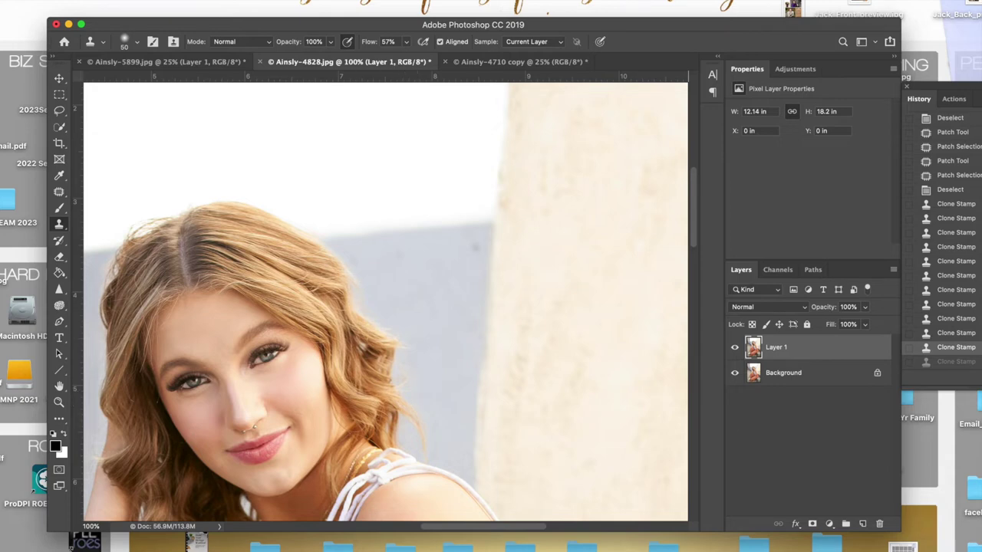
{"action": "left_click_drag", "start_coordinate": [527, 533], "coordinate": [493, 532]}
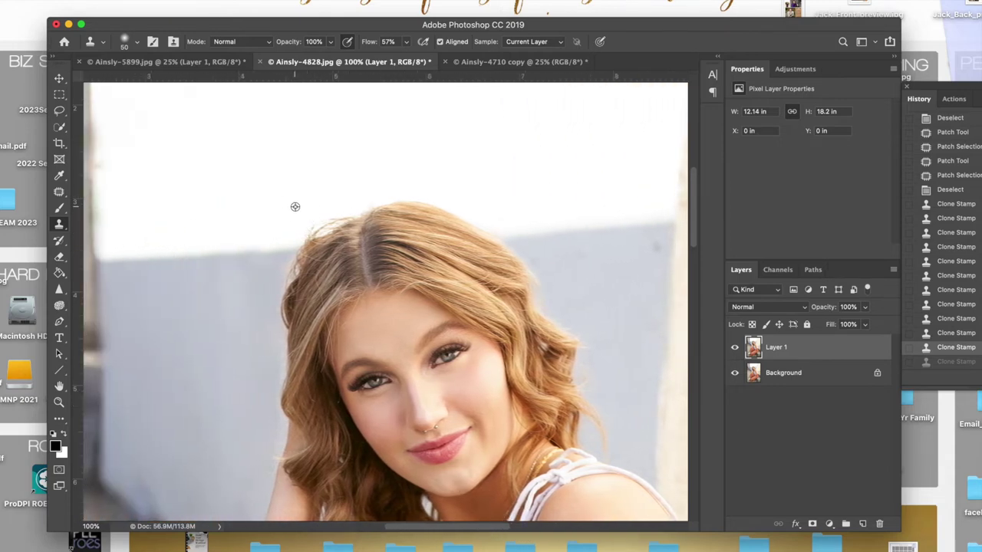
Clone background over the flyaways along the top hair edge and zoom out to 25%.
{"action": "left_click", "coordinate": [344, 210]}
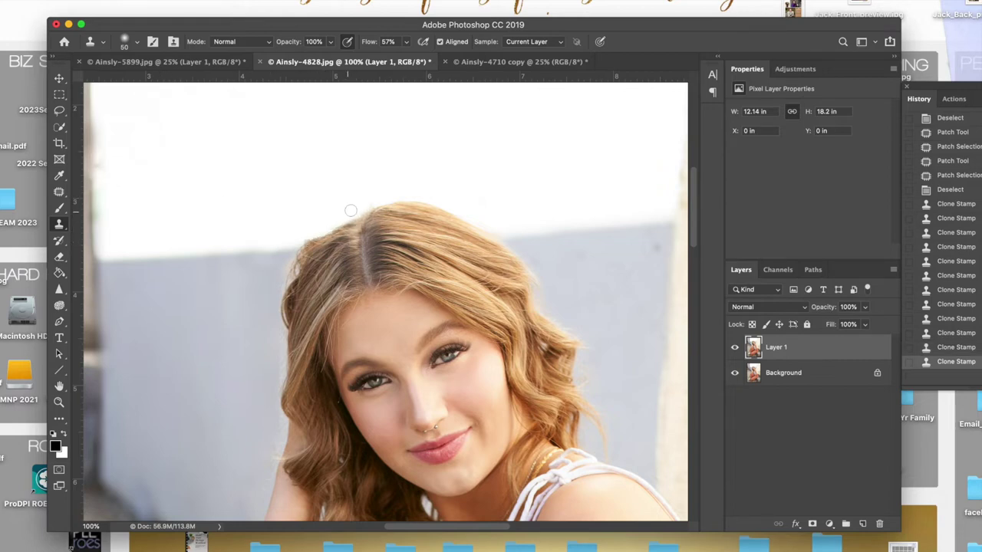
{"action": "key", "text": "super+z"}
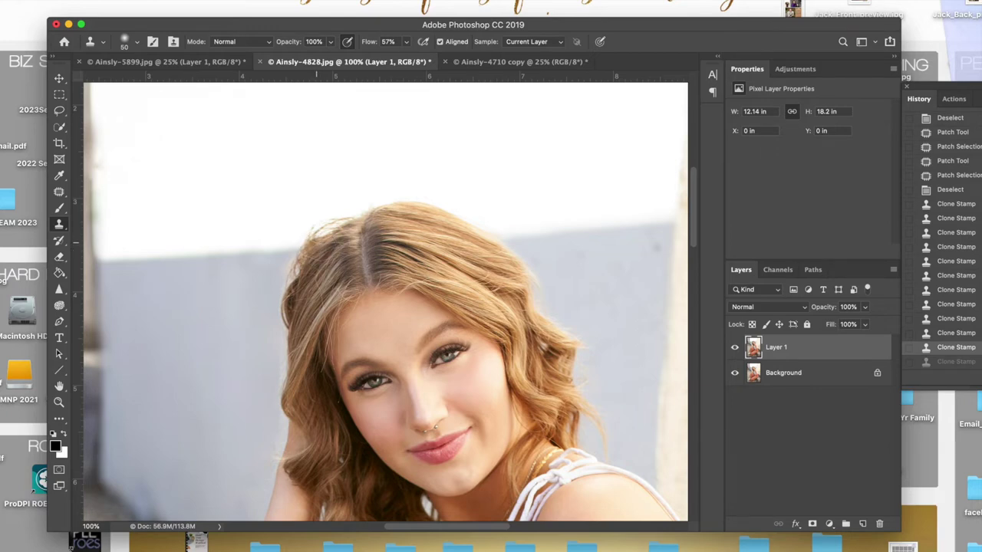
{"action": "left_click_drag", "start_coordinate": [318, 238], "coordinate": [351, 226]}
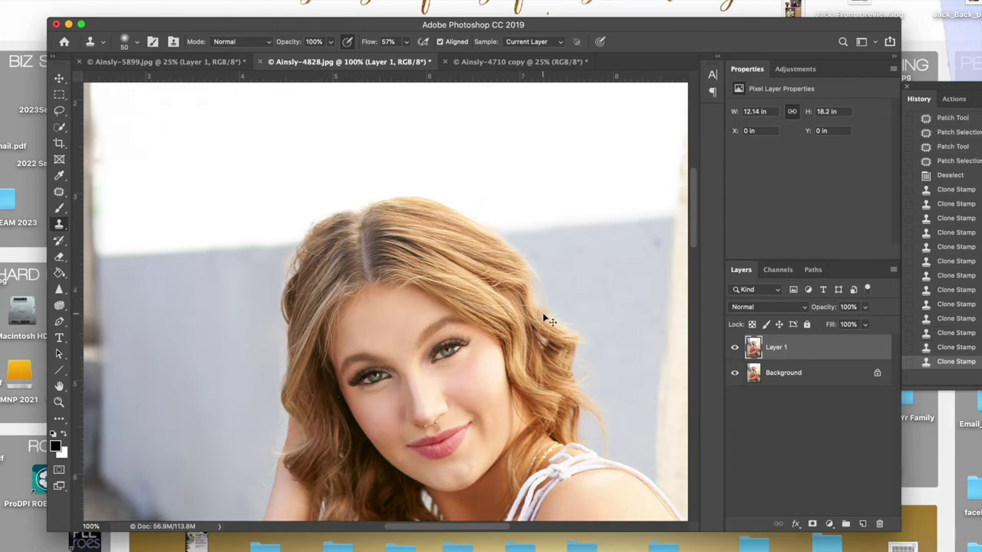
{"action": "key", "text": "super+minus"}
{"action": "key", "text": "super+minus"}
{"action": "key", "text": "super+minus"}
{"action": "key", "text": "super+minus"}
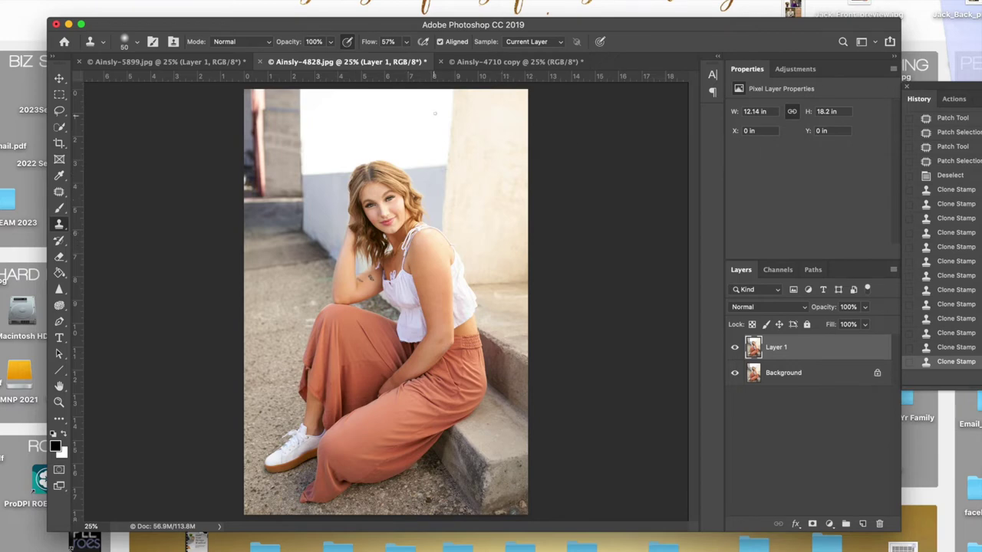
{"action": "left_click", "coordinate": [507, 63]}
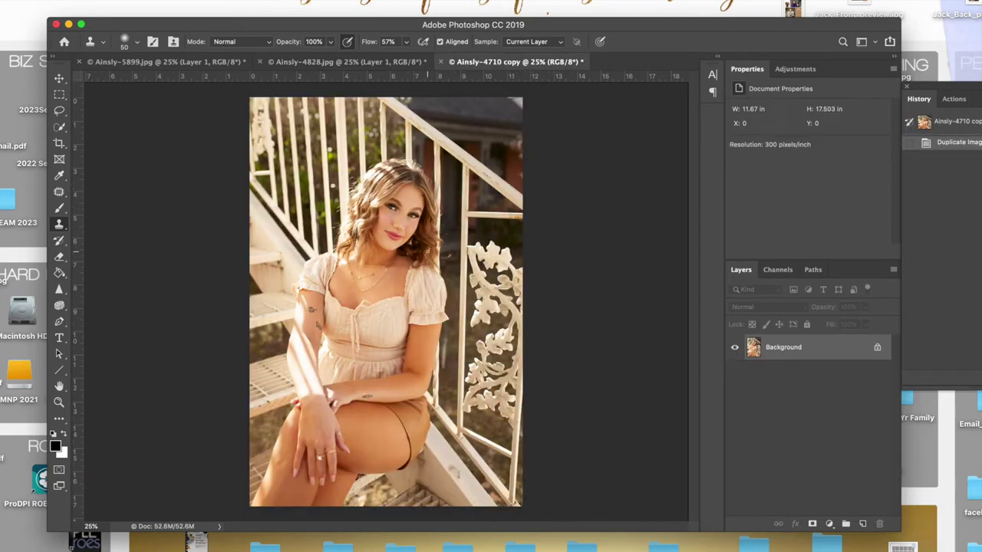
Zoom the staircase portrait to 66.7% on her face and duplicate it onto Layer 1.
{"action": "scroll", "coordinate": [428, 251], "scroll_direction": "up", "scroll_amount": 3}
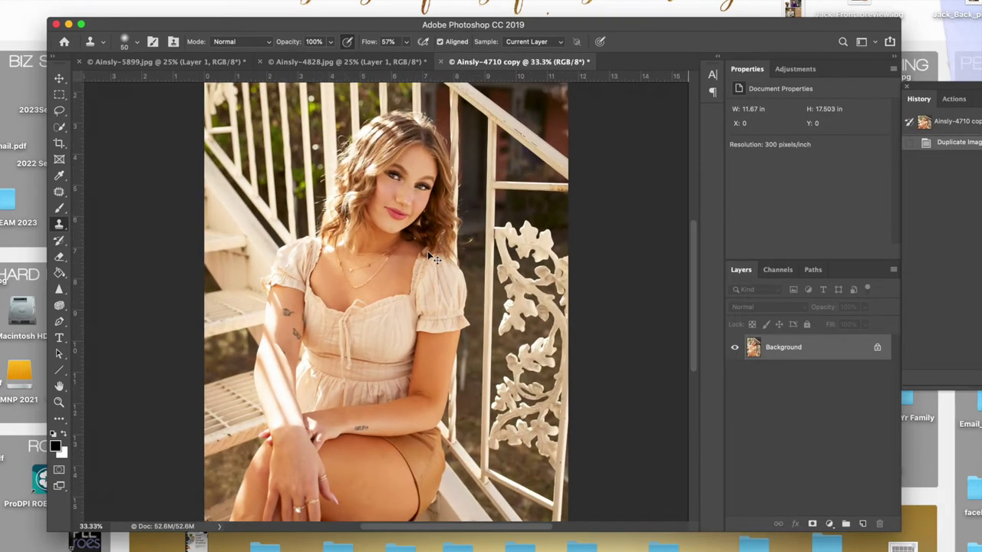
{"action": "scroll", "coordinate": [427, 251], "scroll_direction": "up", "scroll_amount": 3}
{"action": "scroll", "coordinate": [384, 300], "scroll_direction": "up", "scroll_amount": 2}
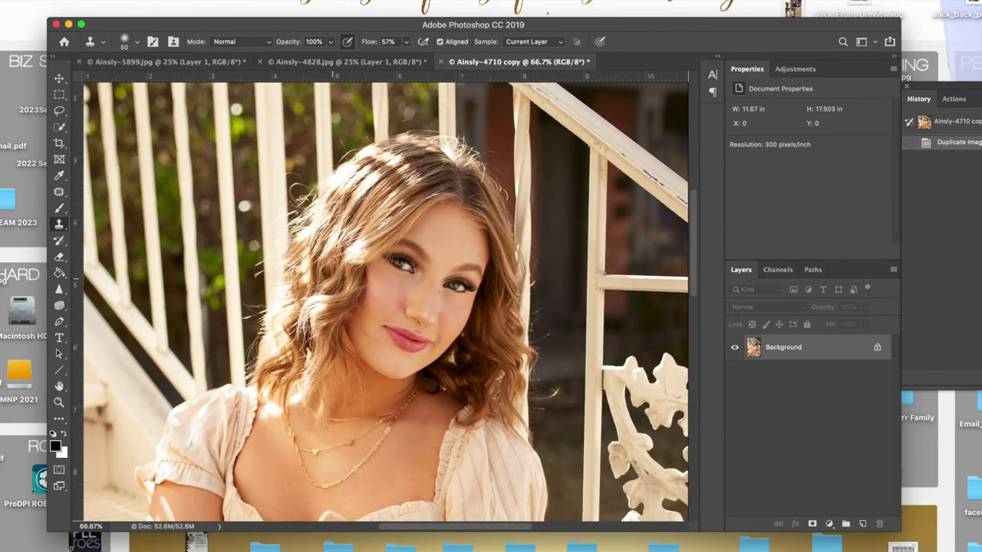
{"action": "scroll", "coordinate": [306, 300], "scroll_direction": "up", "scroll_amount": 2}
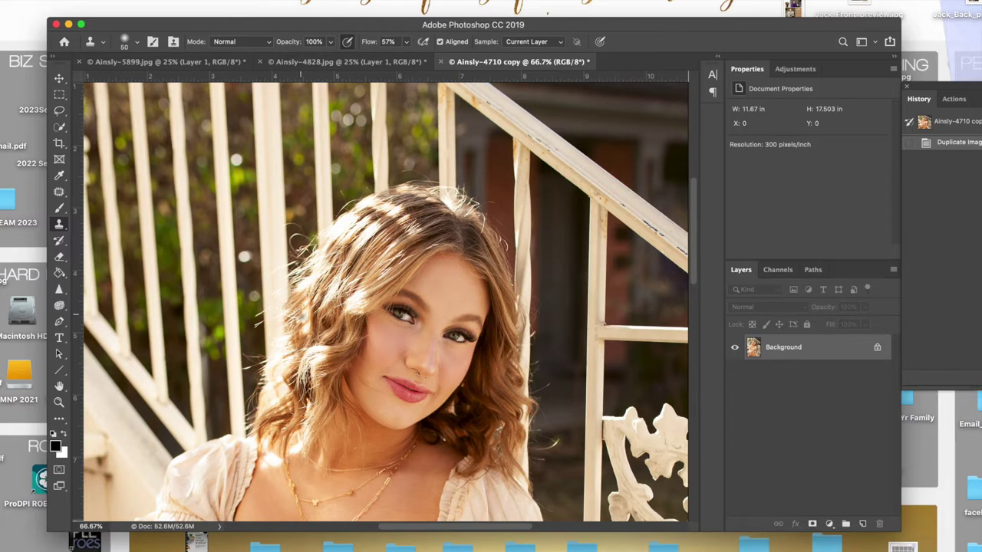
{"action": "scroll", "coordinate": [253, 276], "scroll_direction": "down", "scroll_amount": 1}
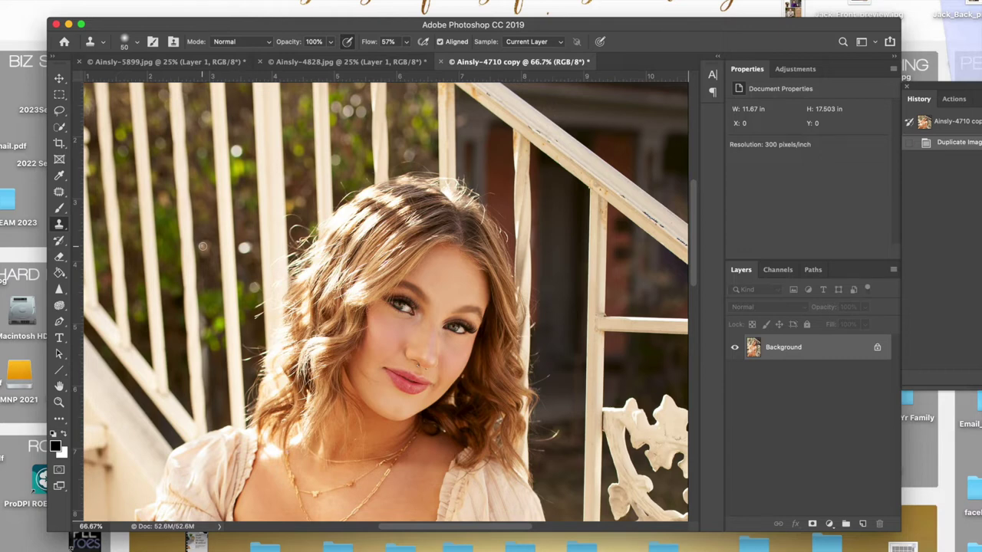
{"action": "key", "text": "super+j"}
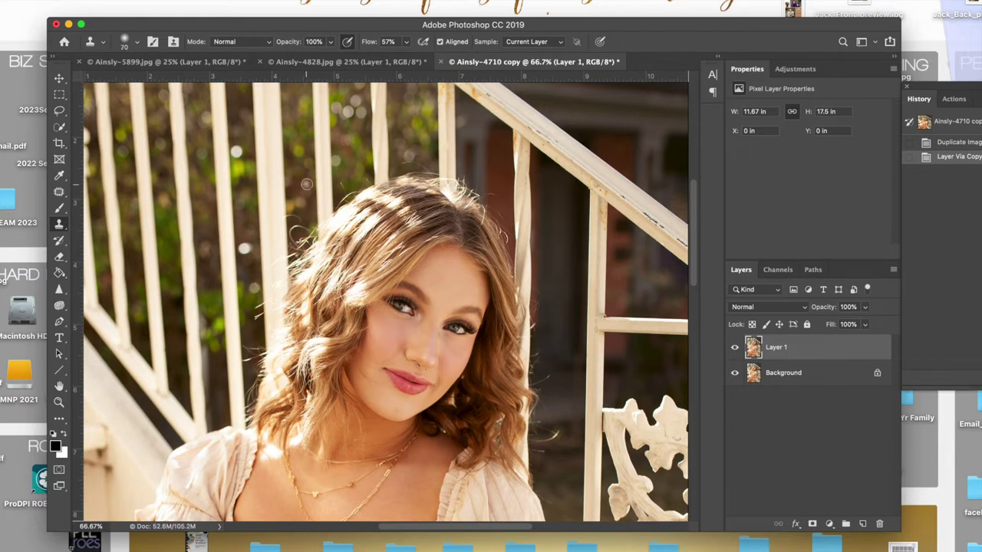
Enlarge the Clone Stamp brush to 125 and clone background over the stray curls at the hair edge.
{"action": "key", "text": "bracketright"}
{"action": "key", "text": "bracketright"}
{"action": "key", "text": "bracketright"}
{"action": "key", "text": "bracketright"}
{"action": "scroll", "coordinate": [295, 188], "scroll_direction": "up", "scroll_amount": 1}
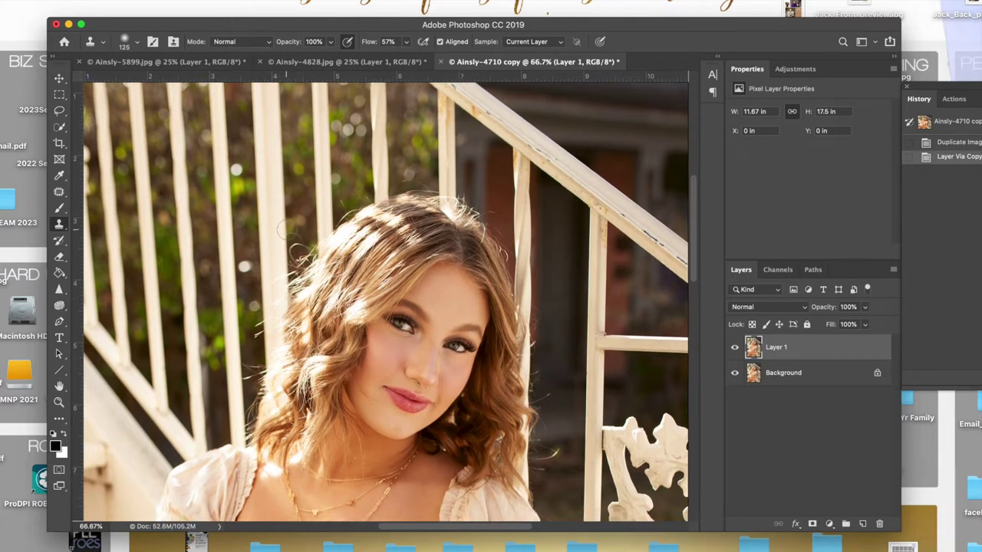
{"action": "mouse_move", "coordinate": [285, 229]}
{"action": "left_mouse_down"}
{"action": "mouse_move", "coordinate": [283, 264]}
{"action": "mouse_move", "coordinate": [295, 241]}
{"action": "mouse_move", "coordinate": [272, 278]}
{"action": "mouse_move", "coordinate": [261, 333]}
{"action": "mouse_move", "coordinate": [296, 250]}
{"action": "mouse_move", "coordinate": [285, 275]}
{"action": "mouse_move", "coordinate": [339, 200]}
{"action": "mouse_move", "coordinate": [321, 224]}
{"action": "left_mouse_up"}
Sample the railing as clone source, paint it over the hair edge, and zoom to 100%.
{"action": "scroll", "coordinate": [334, 192], "scroll_direction": "up", "scroll_amount": 2}
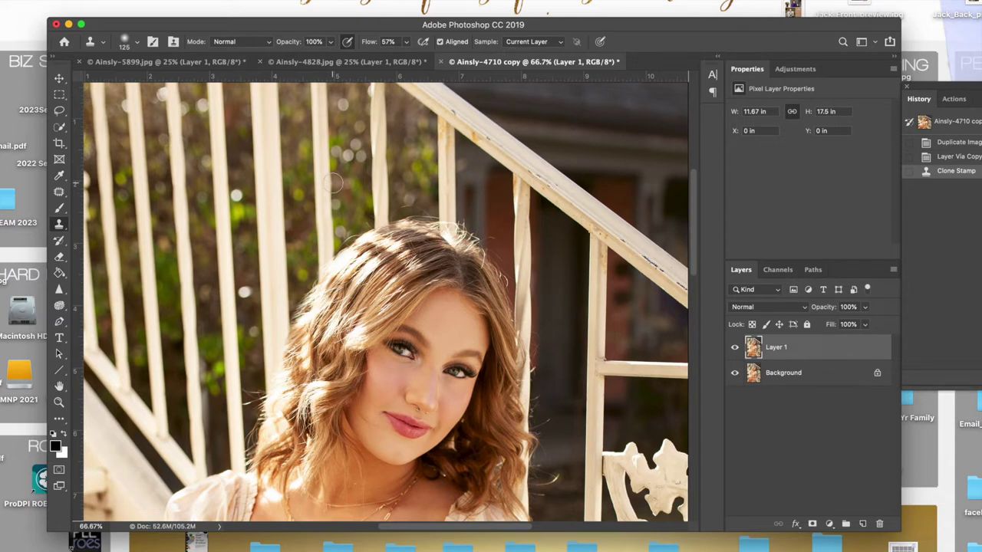
{"action": "left_click", "coordinate": [323, 184], "text": "alt"}
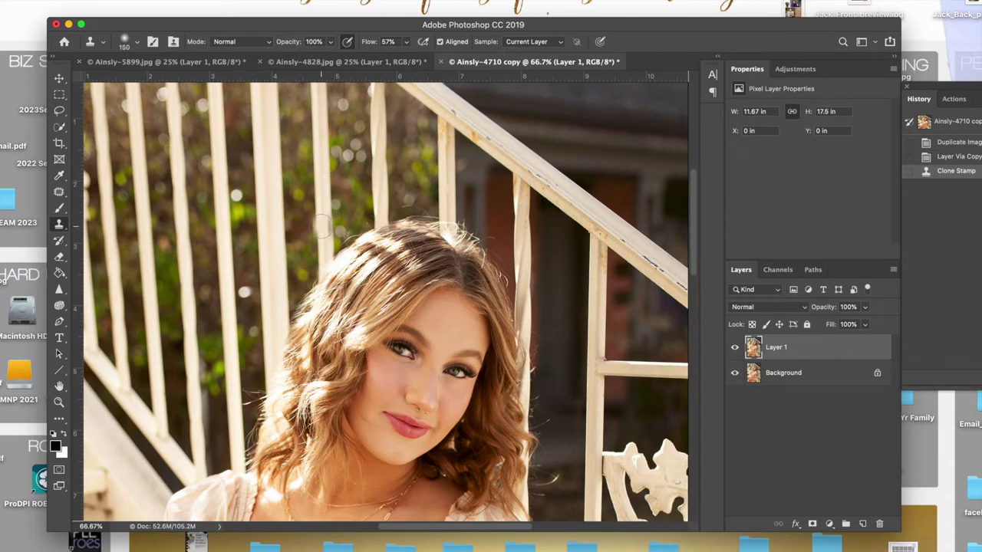
{"action": "mouse_move", "coordinate": [324, 224]}
{"action": "left_mouse_down"}
{"action": "mouse_move", "coordinate": [317, 261]}
{"action": "mouse_move", "coordinate": [321, 249]}
{"action": "left_mouse_up"}
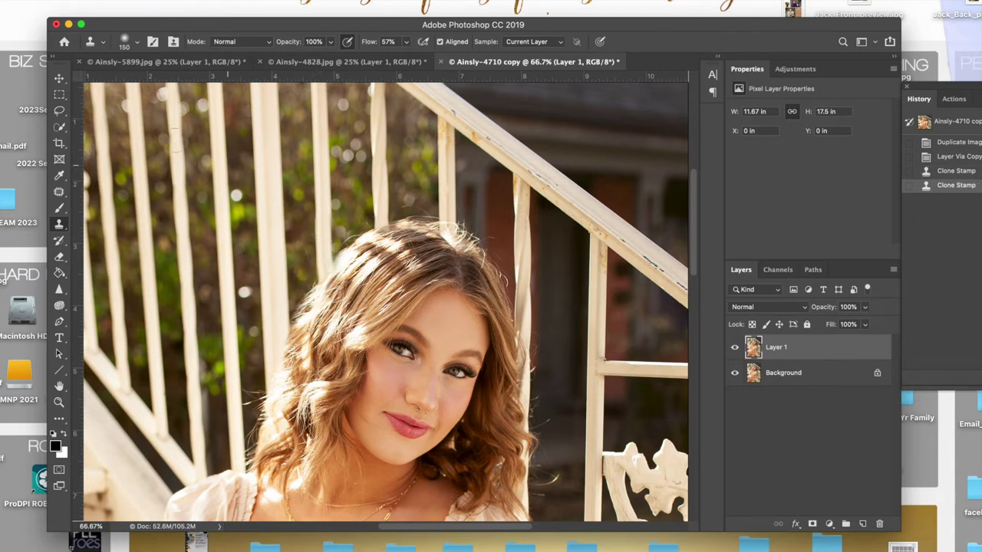
{"action": "scroll", "coordinate": [228, 237], "scroll_direction": "down", "scroll_amount": 2}
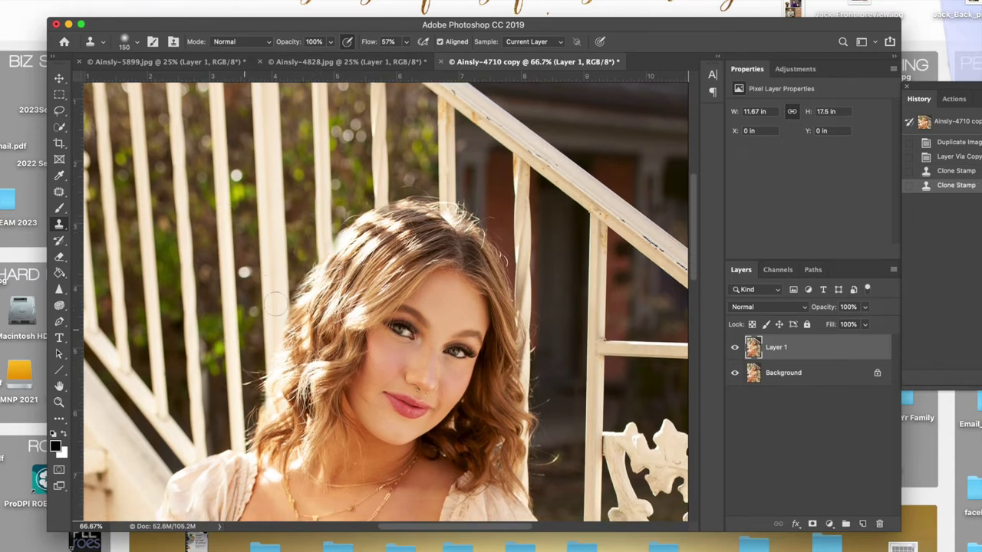
{"action": "key", "text": "super+1"}
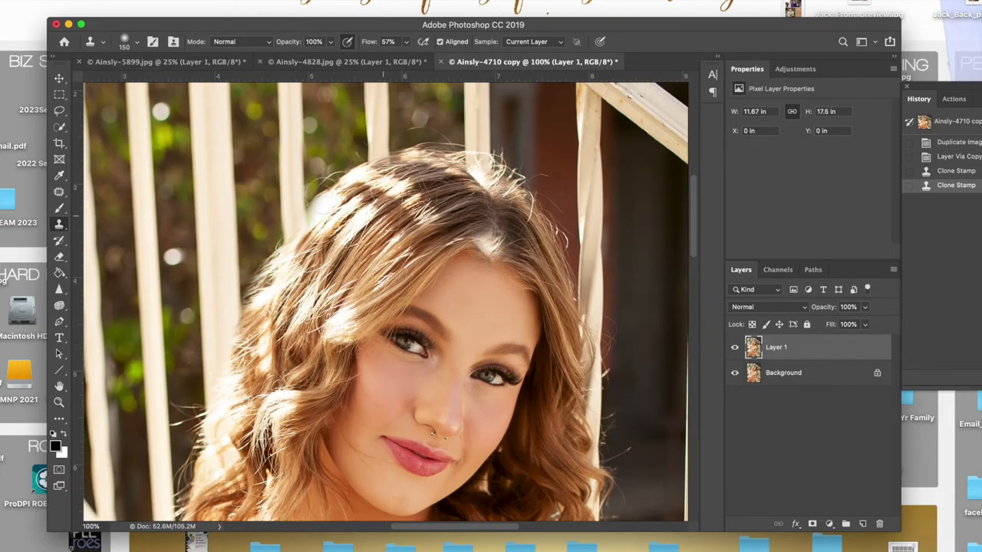
Erase three small dabs of over-cloned area along the left hair edge of Layer 1.
{"action": "left_click", "coordinate": [59, 257]}
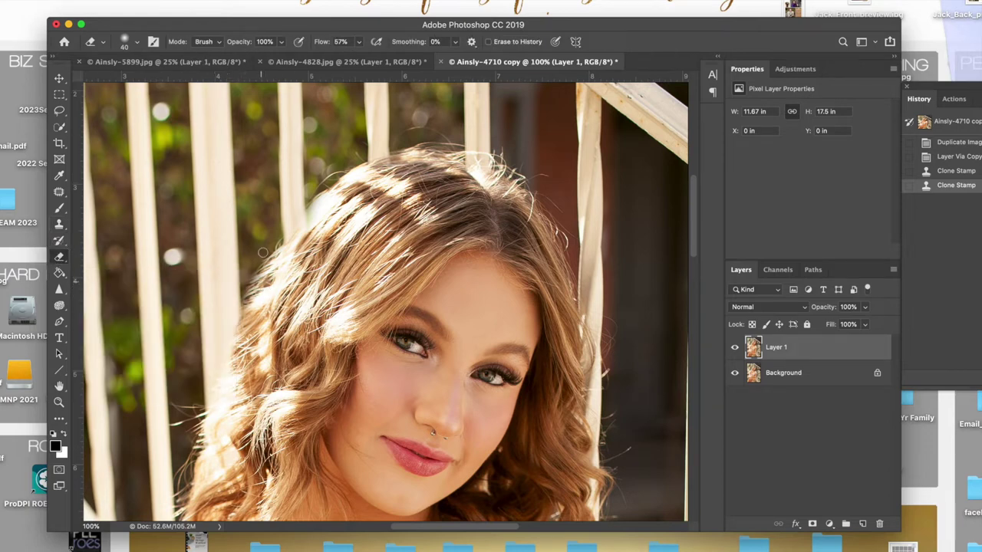
{"action": "left_click", "coordinate": [255, 293]}
{"action": "left_click", "coordinate": [254, 293]}
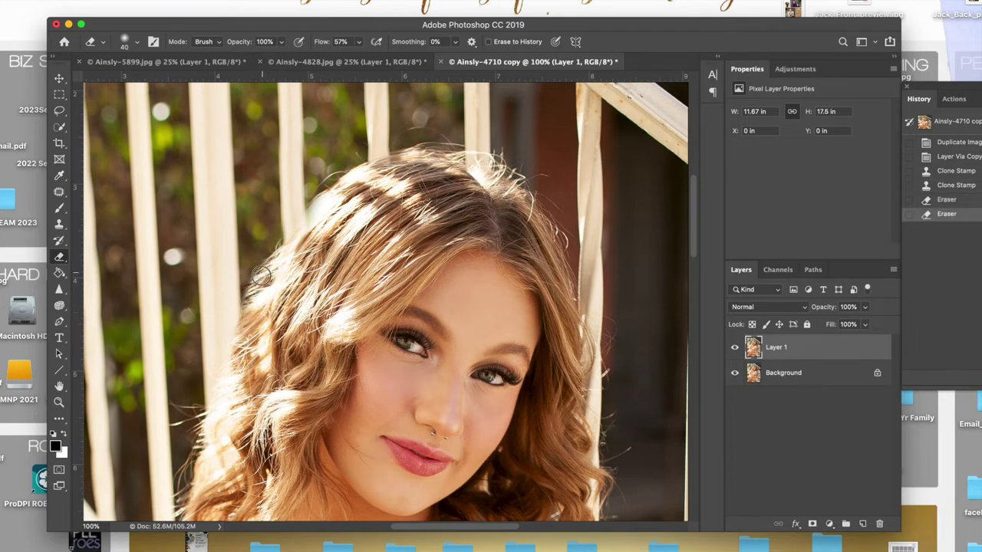
{"action": "left_click", "coordinate": [254, 291]}
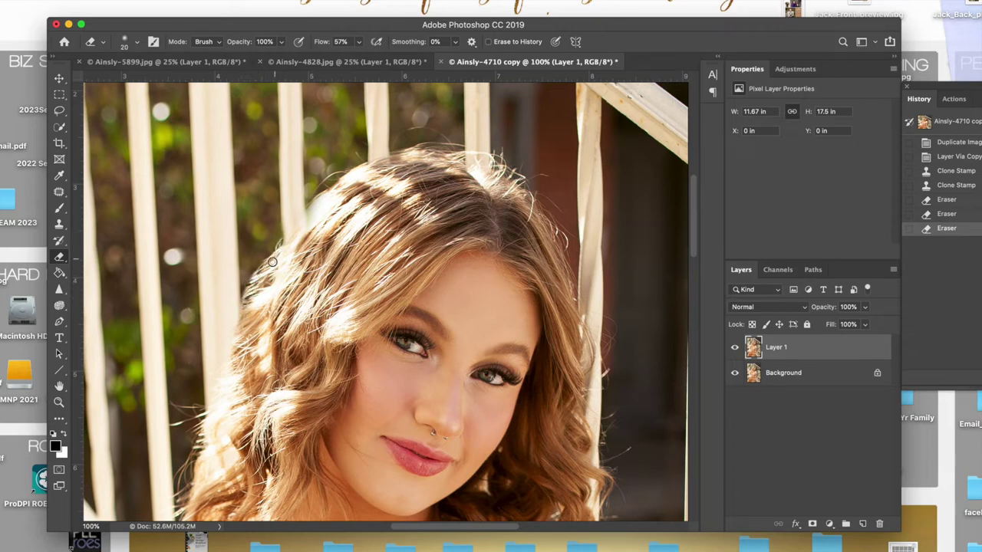
{"action": "left_click", "coordinate": [261, 269]}
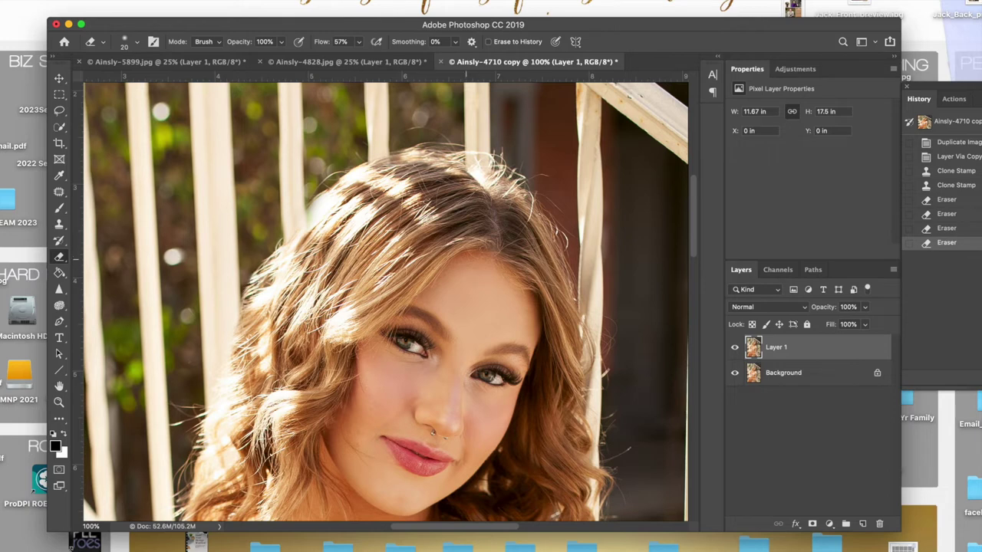
Shrink the Clone Stamp brush to 70 and clone railing background over flyaways above her head.
{"action": "left_click", "coordinate": [59, 223]}
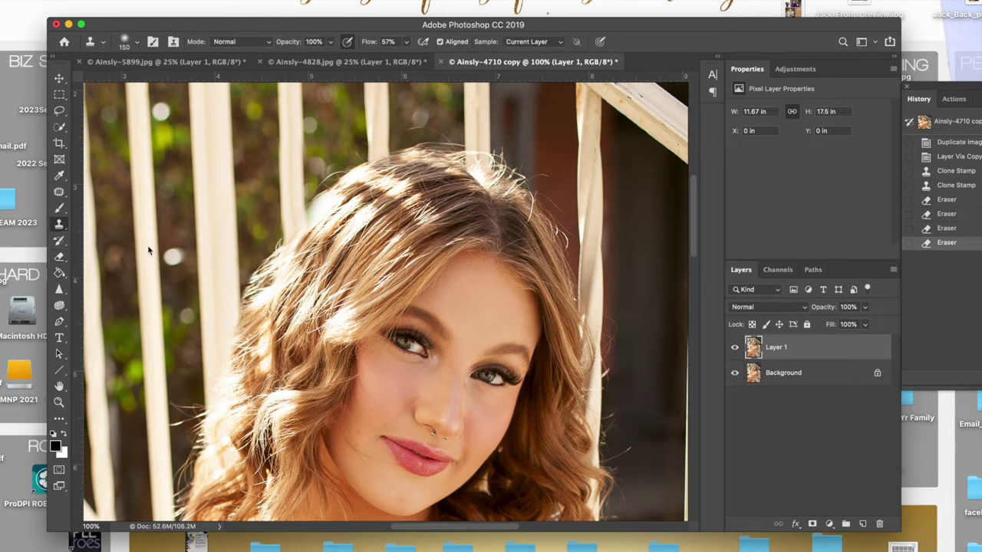
{"action": "scroll", "coordinate": [345, 339], "scroll_direction": "up", "scroll_amount": 2}
{"action": "scroll", "coordinate": [344, 339], "scroll_direction": "up", "scroll_amount": 8}
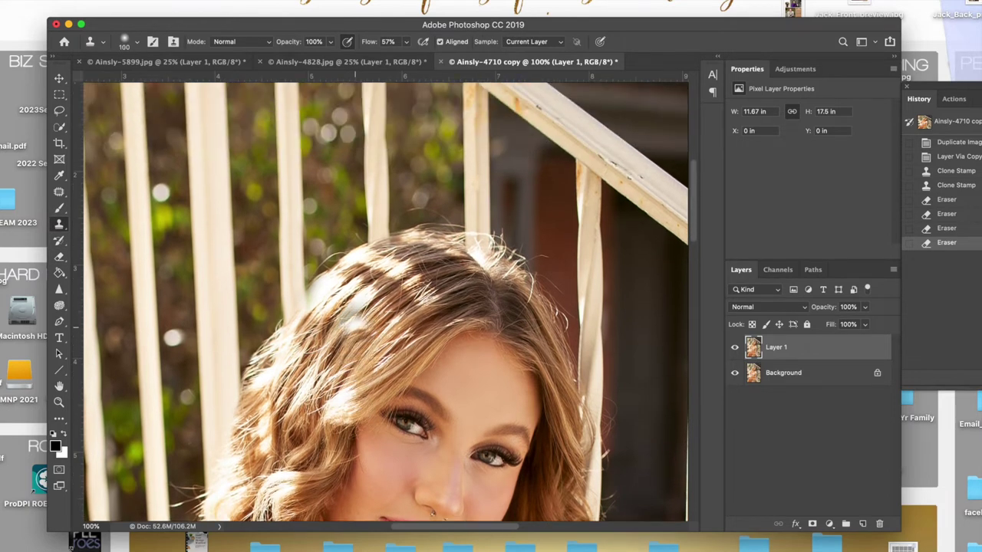
{"action": "key", "text": "bracketleft"}
{"action": "key", "text": "bracketleft"}
{"action": "key", "text": "bracketleft"}
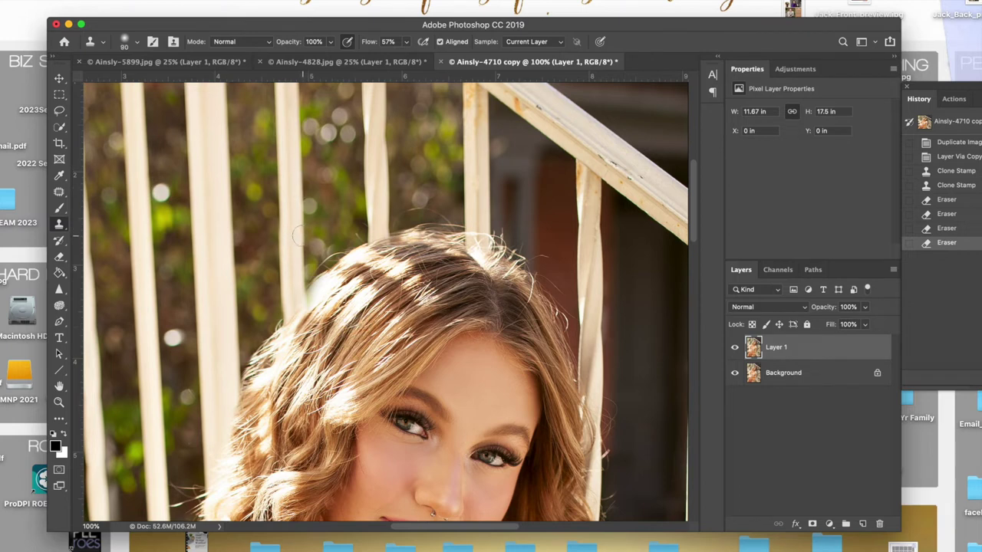
{"action": "mouse_move", "coordinate": [297, 236]}
{"action": "left_mouse_down"}
{"action": "mouse_move", "coordinate": [290, 302]}
{"action": "mouse_move", "coordinate": [276, 313]}
{"action": "mouse_move", "coordinate": [278, 227]}
{"action": "mouse_move", "coordinate": [299, 268]}
{"action": "mouse_move", "coordinate": [330, 247]}
{"action": "mouse_move", "coordinate": [307, 275]}
{"action": "mouse_move", "coordinate": [361, 219]}
{"action": "left_mouse_up"}
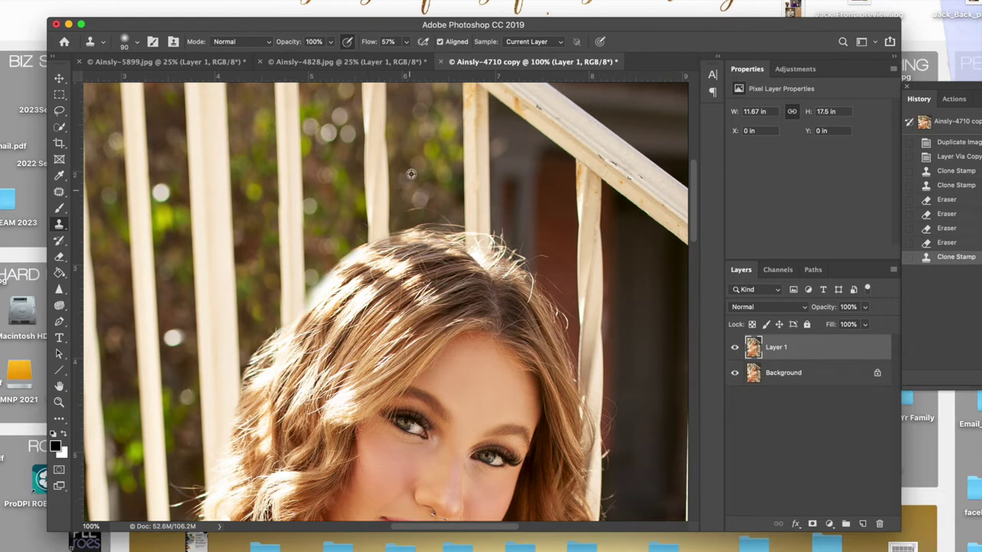
{"action": "mouse_move", "coordinate": [413, 192]}
{"action": "left_mouse_down"}
{"action": "mouse_move", "coordinate": [402, 204]}
{"action": "mouse_move", "coordinate": [433, 211]}
{"action": "mouse_move", "coordinate": [403, 212]}
{"action": "left_mouse_up"}
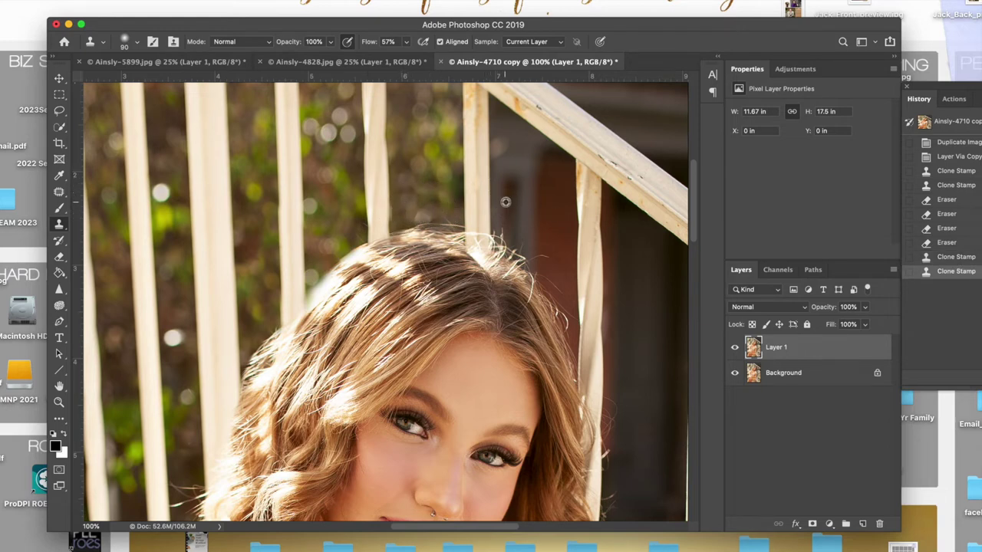
With a larger brush, resample clean background and clone it over the remaining stray hairs above the head.
{"action": "key", "text": "bracketright"}
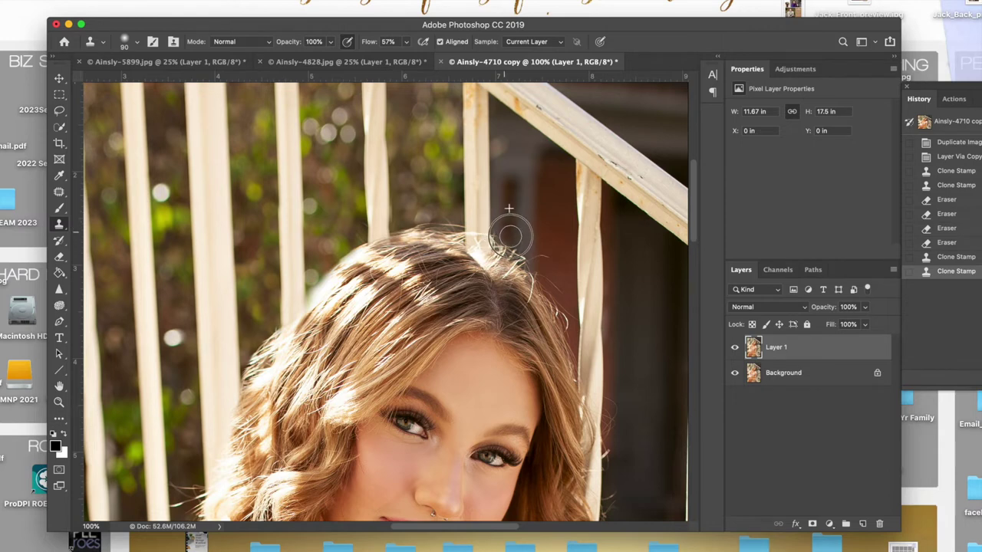
{"action": "mouse_move", "coordinate": [509, 226]}
{"action": "left_mouse_down"}
{"action": "mouse_move", "coordinate": [518, 244]}
{"action": "mouse_move", "coordinate": [548, 252]}
{"action": "left_mouse_up"}
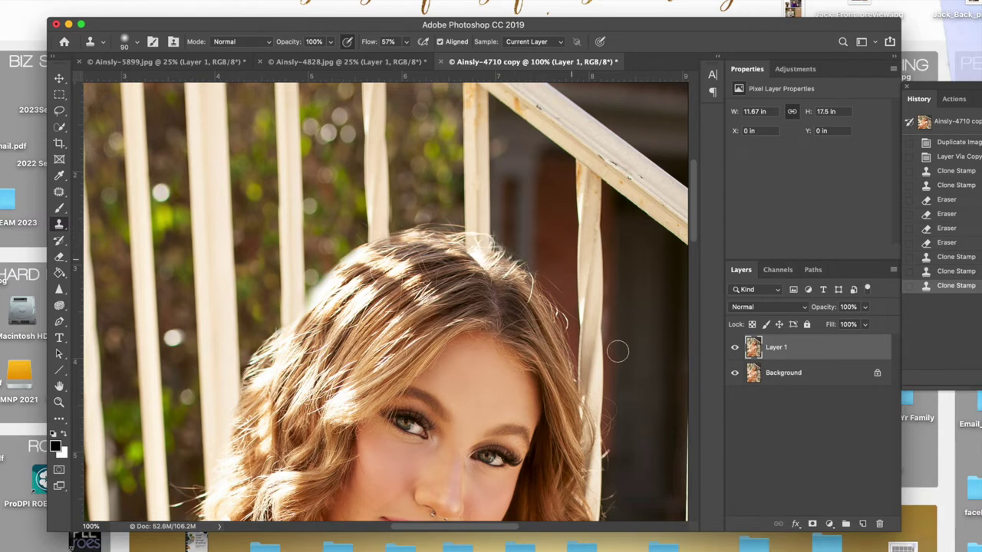
{"action": "scroll", "coordinate": [468, 528], "scroll_direction": "down", "scroll_amount": 5}
{"action": "scroll", "coordinate": [468, 528], "scroll_direction": "right", "scroll_amount": 5}
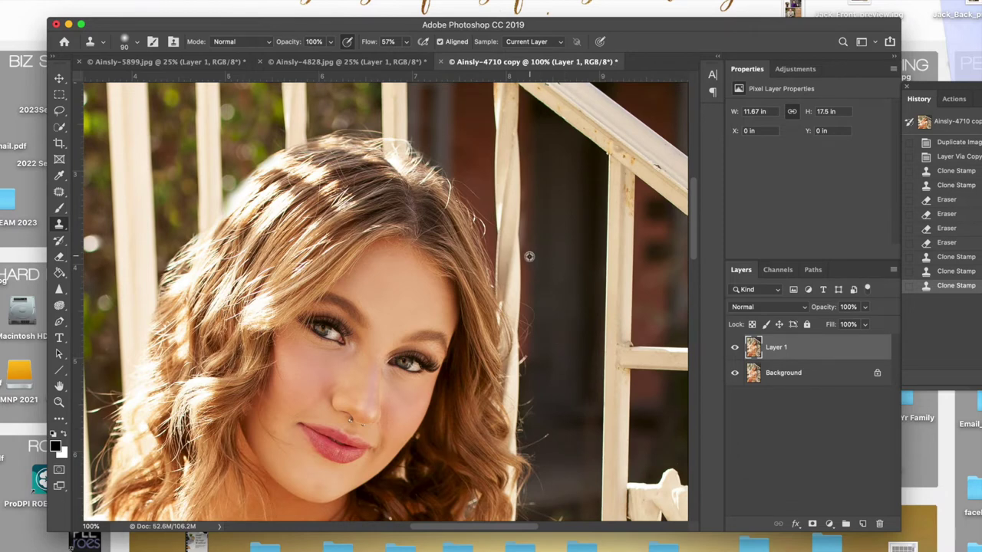
{"action": "left_click", "coordinate": [530, 256], "text": "alt"}
{"action": "left_click_drag", "start_coordinate": [529, 307], "coordinate": [527, 344]}
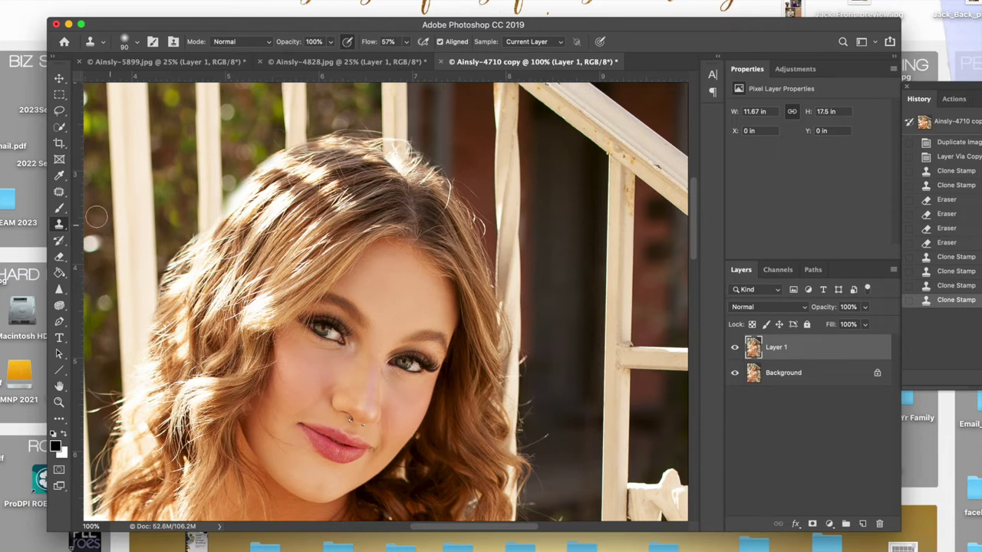
{"action": "left_click", "coordinate": [59, 192]}
Heal away a stray hair beside her head and another in the lower right background.
{"action": "left_click", "coordinate": [115, 202]}
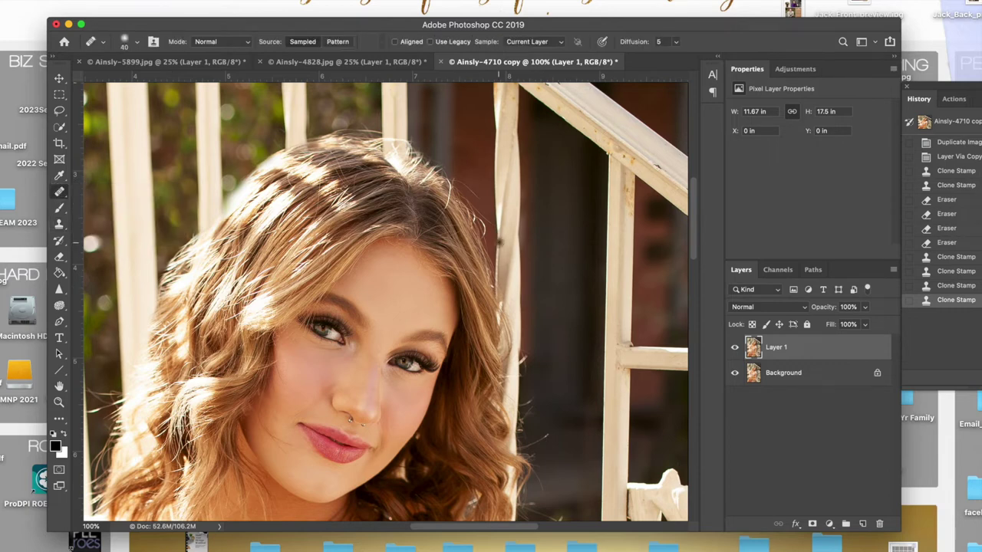
{"action": "mouse_move", "coordinate": [468, 180]}
{"action": "left_mouse_down"}
{"action": "mouse_move", "coordinate": [481, 212]}
{"action": "mouse_move", "coordinate": [471, 176]}
{"action": "left_mouse_up"}
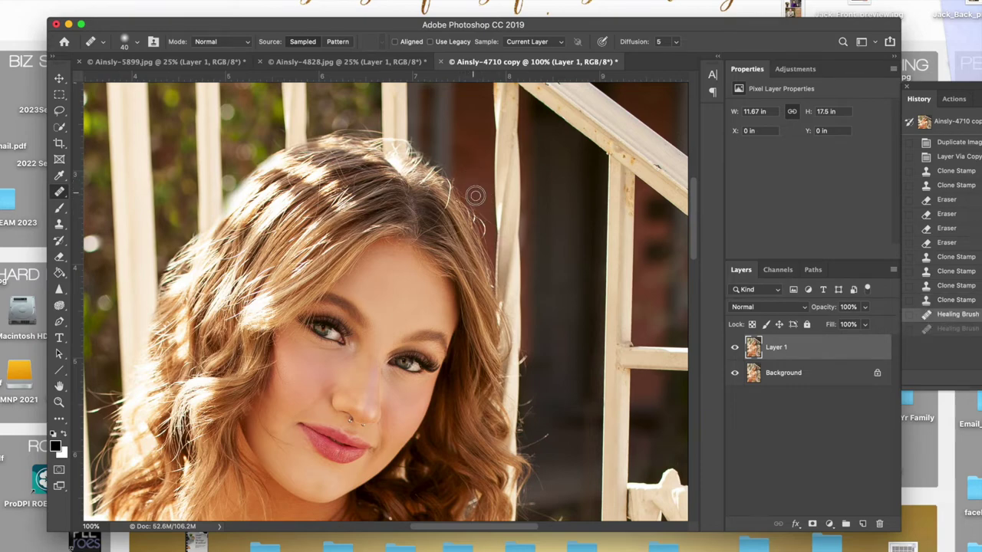
{"action": "scroll", "coordinate": [357, 230], "scroll_direction": "up", "scroll_amount": 1}
{"action": "scroll", "coordinate": [356, 291], "scroll_direction": "down", "scroll_amount": 3}
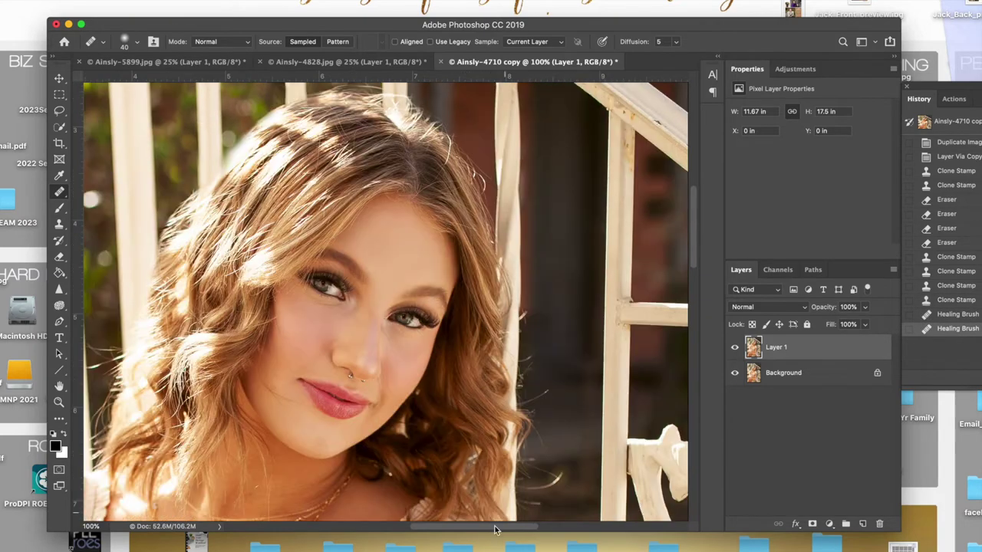
{"action": "mouse_move", "coordinate": [560, 491]}
{"action": "left_mouse_down"}
{"action": "mouse_move", "coordinate": [548, 475]}
{"action": "mouse_move", "coordinate": [581, 469]}
{"action": "mouse_move", "coordinate": [561, 471]}
{"action": "left_mouse_up"}
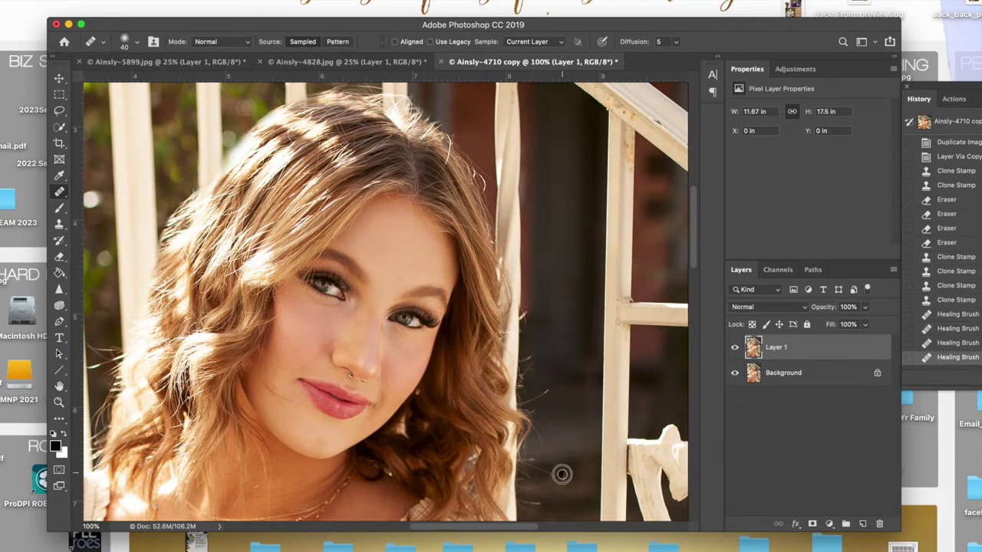
Clone dark background over the remaining hair strands at the lower right and the last stray strand.
{"action": "left_click", "coordinate": [59, 223]}
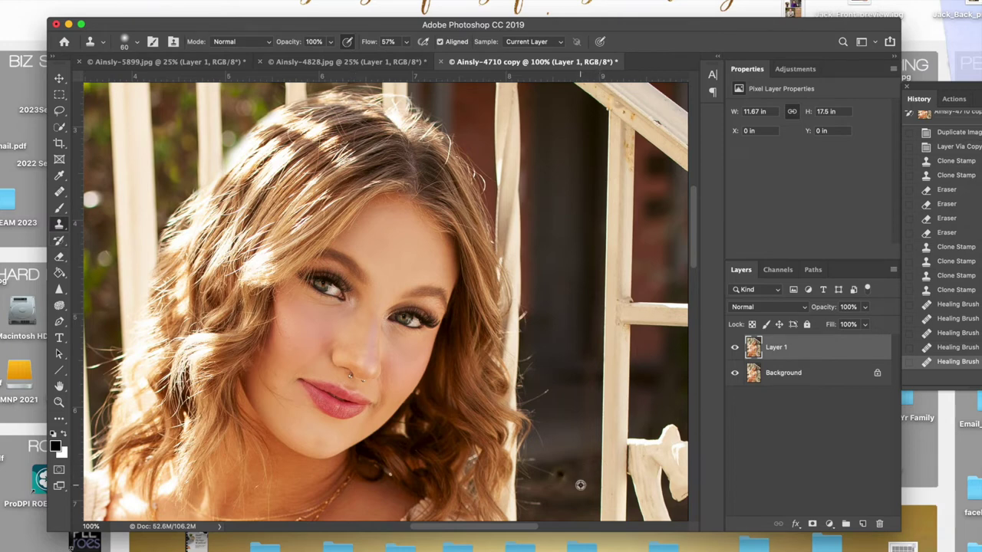
{"action": "mouse_move", "coordinate": [563, 476]}
{"action": "left_mouse_down"}
{"action": "mouse_move", "coordinate": [565, 491]}
{"action": "mouse_move", "coordinate": [554, 486]}
{"action": "mouse_move", "coordinate": [570, 494]}
{"action": "left_mouse_up"}
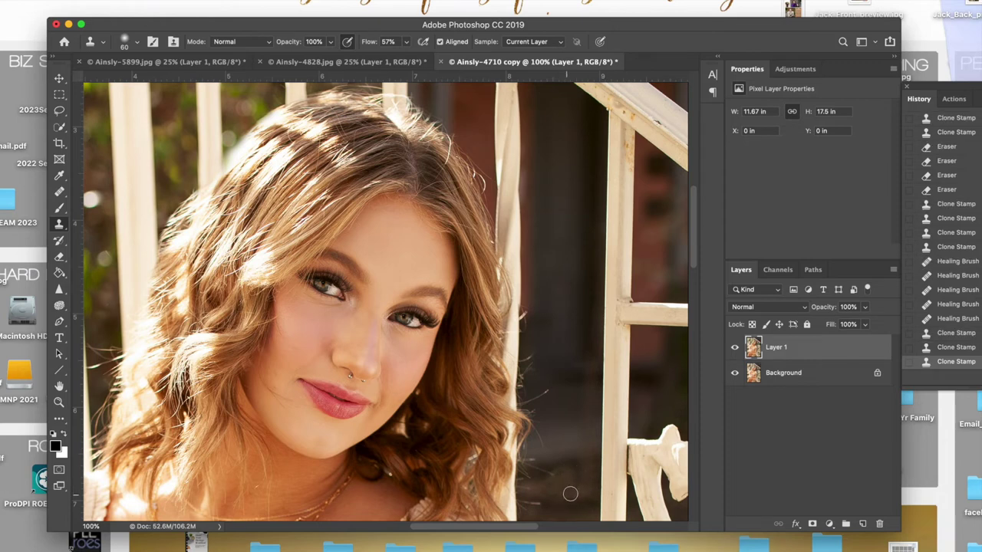
{"action": "left_click", "coordinate": [548, 487]}
{"action": "left_click", "coordinate": [546, 493]}
{"action": "scroll", "coordinate": [578, 389], "scroll_direction": "down", "scroll_amount": 1}
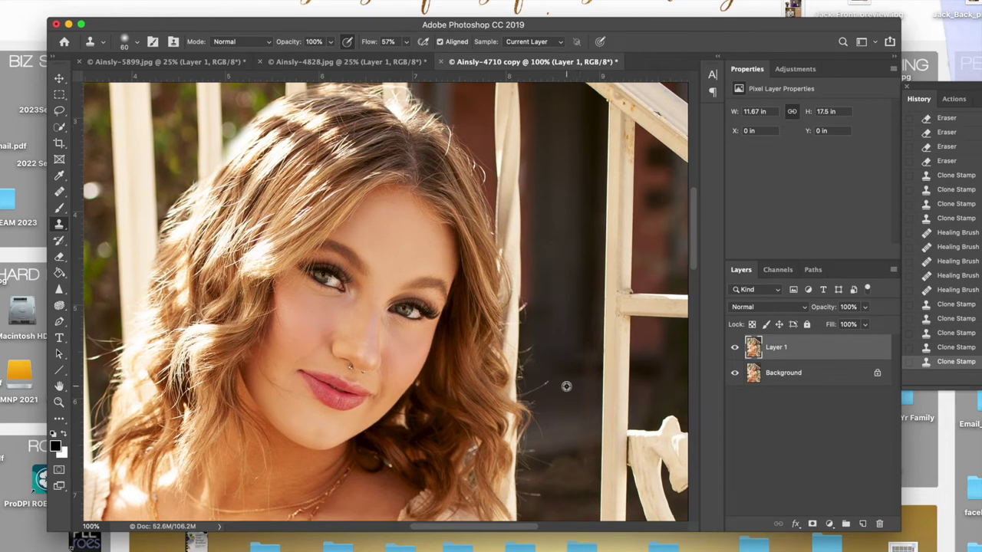
{"action": "left_click", "coordinate": [557, 399]}
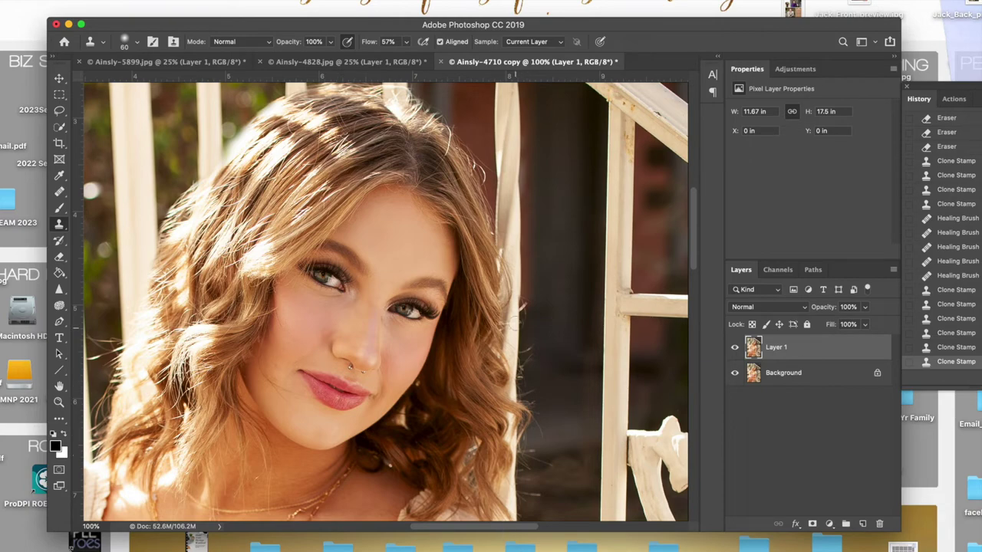
Zoom to full size on the hair and erase Layer 1 along the upper left hair edge.
{"action": "key", "text": "super+minus"}
{"action": "key", "text": "super+minus"}
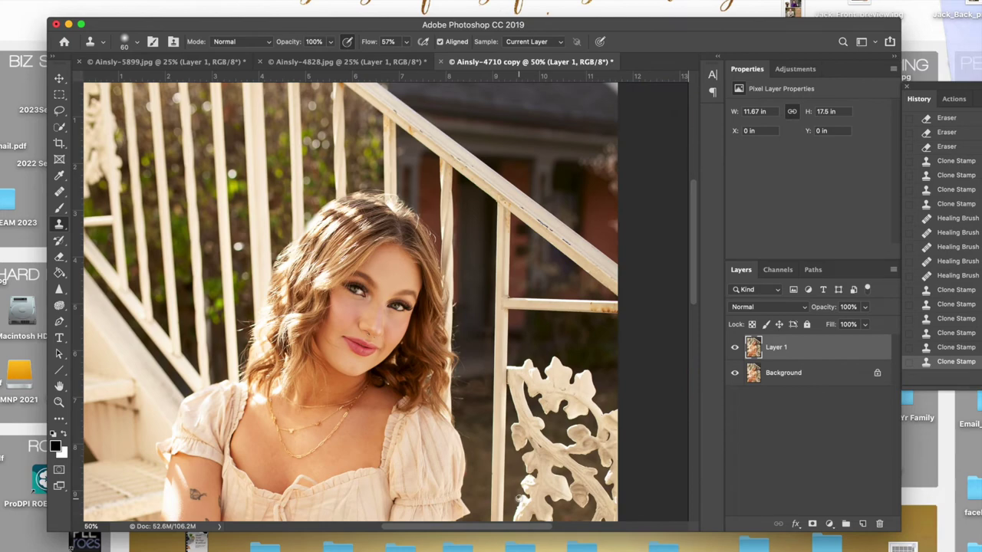
{"action": "key", "text": "super+equal"}
{"action": "scroll", "coordinate": [221, 230], "scroll_direction": "up", "scroll_amount": 3}
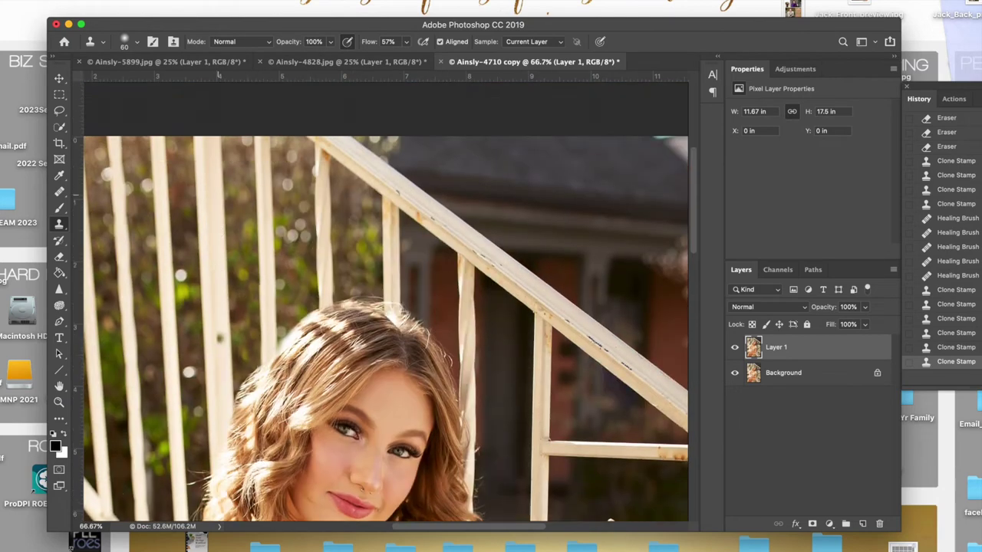
{"action": "key", "text": "e"}
{"action": "key", "text": "super+equal"}
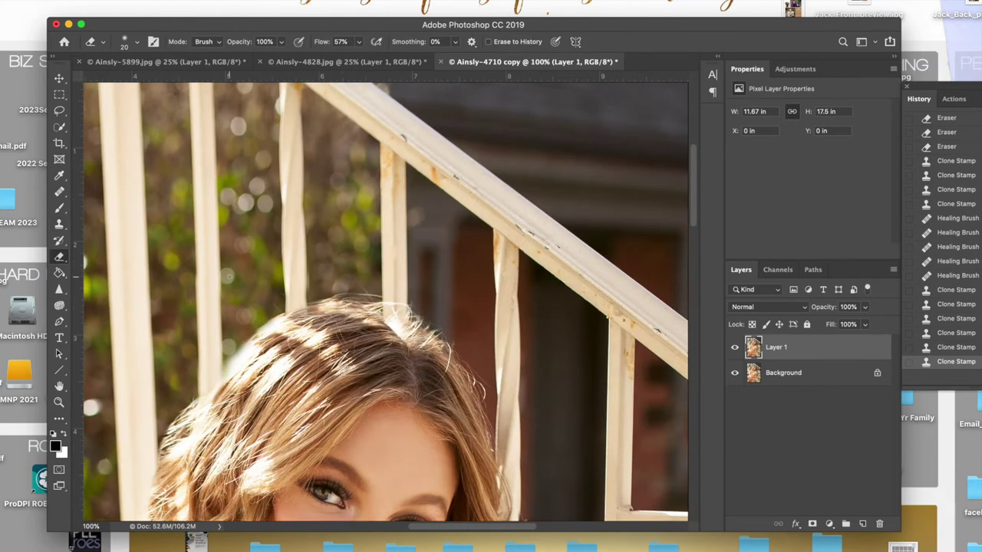
{"action": "scroll", "coordinate": [236, 284], "scroll_direction": "down", "scroll_amount": 3}
{"action": "left_click_drag", "start_coordinate": [249, 259], "coordinate": [222, 286]}
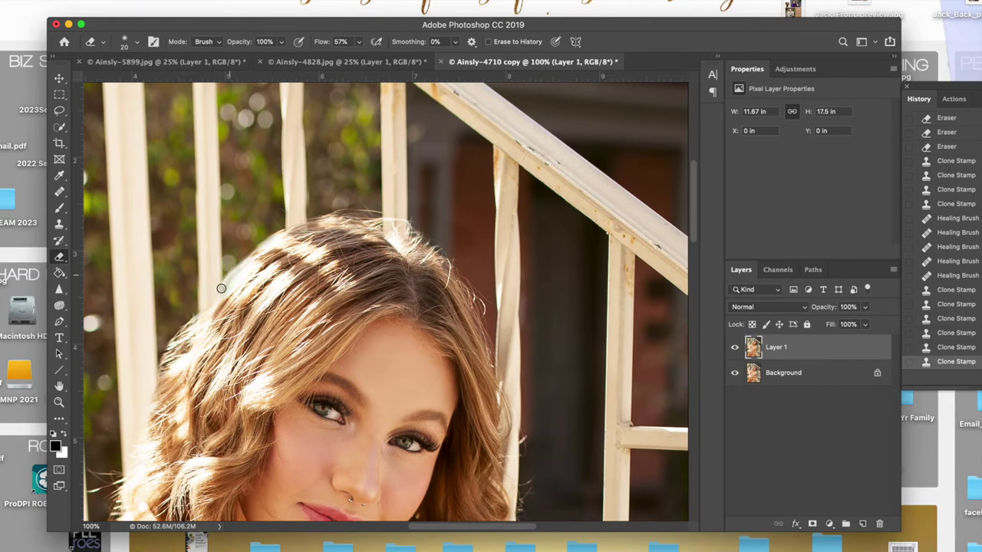
{"action": "key", "text": "bracketright"}
{"action": "key", "text": "bracketright"}
{"action": "key", "text": "bracketright"}
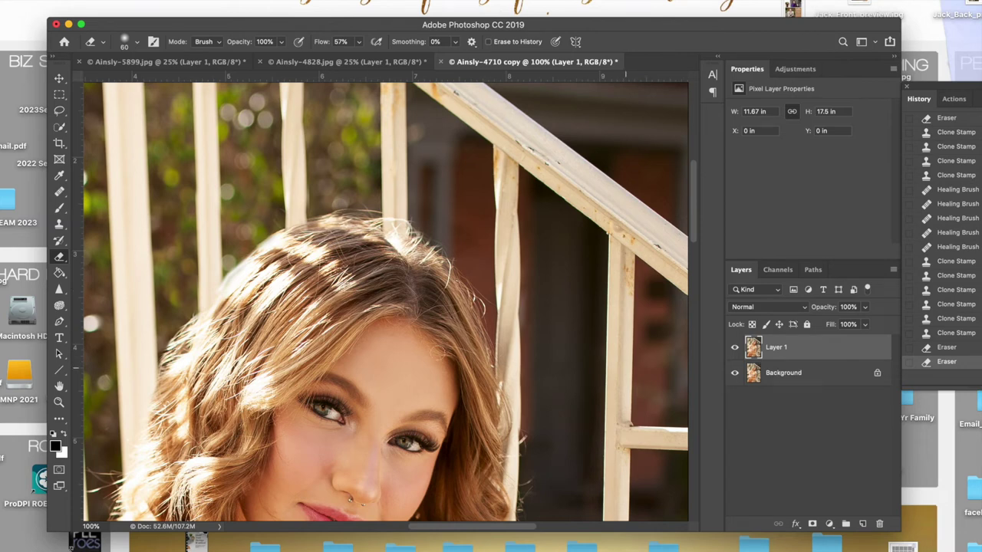
Toggle Layer 1 off and on to compare with the original, then erase a small hairline spot.
{"action": "right_click", "coordinate": [239, 278]}
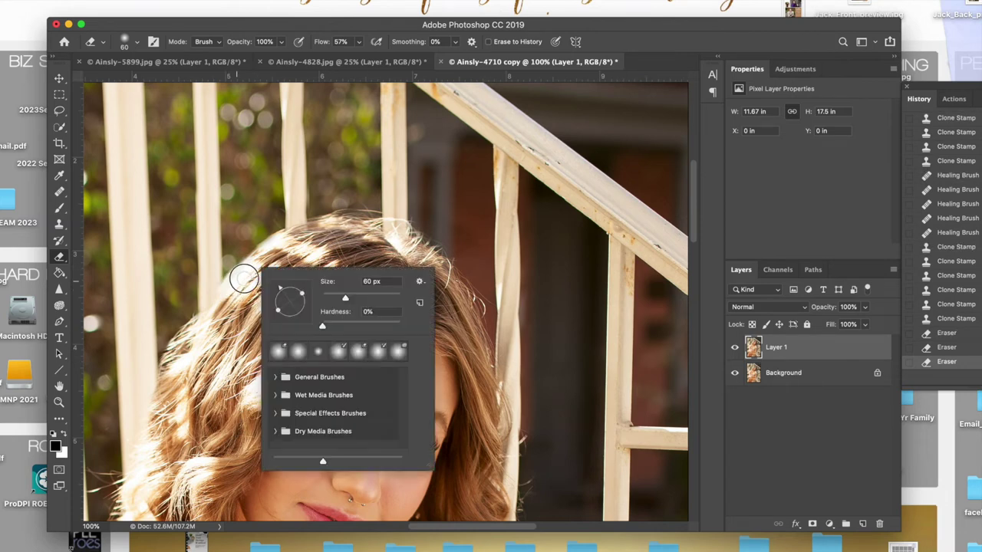
{"action": "left_click", "coordinate": [781, 349]}
{"action": "left_click", "coordinate": [737, 349]}
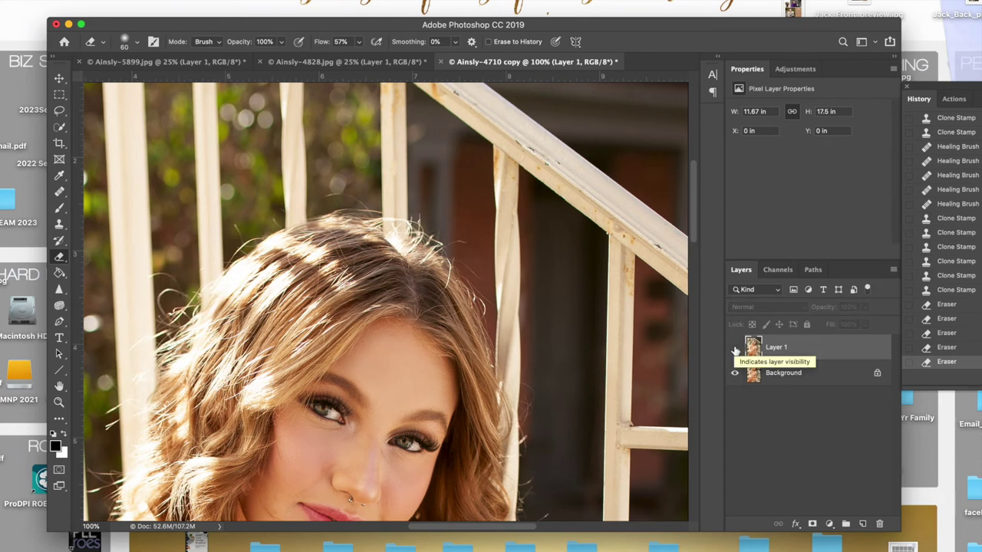
{"action": "left_click", "coordinate": [735, 349]}
{"action": "key", "text": "bracketleft"}
{"action": "key", "text": "bracketleft"}
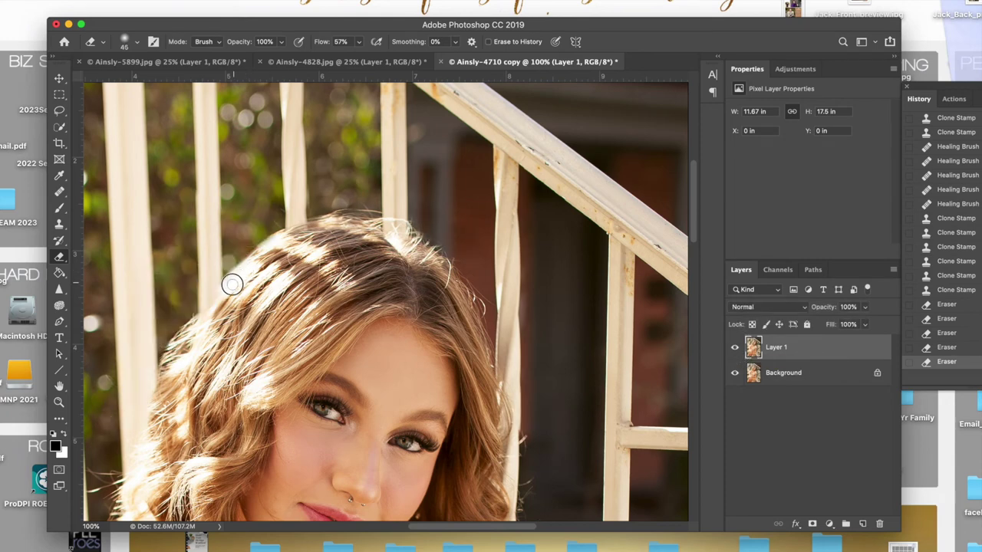
{"action": "left_click", "coordinate": [273, 243]}
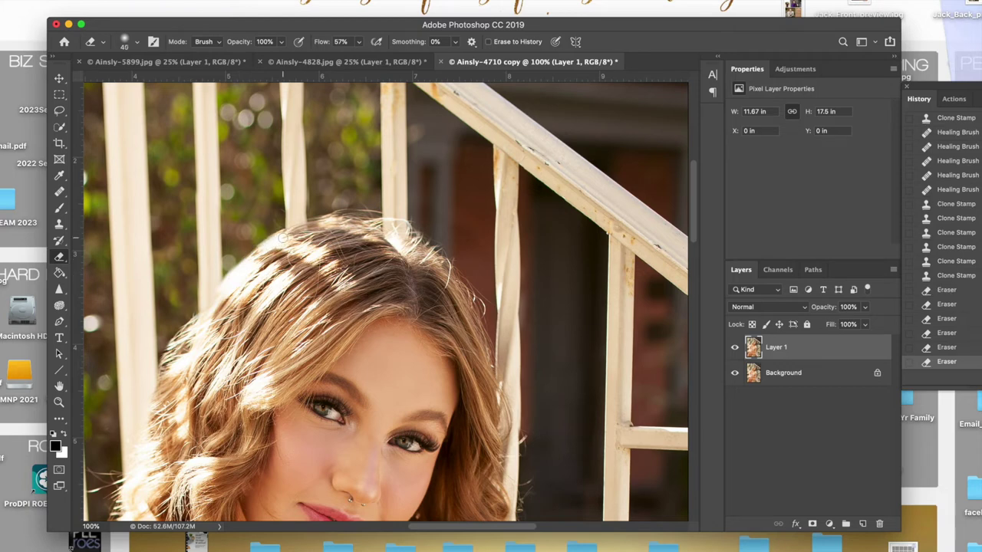
{"action": "key", "text": "bracketleft"}
{"action": "key", "text": "bracketleft"}
{"action": "key", "text": "bracketleft"}
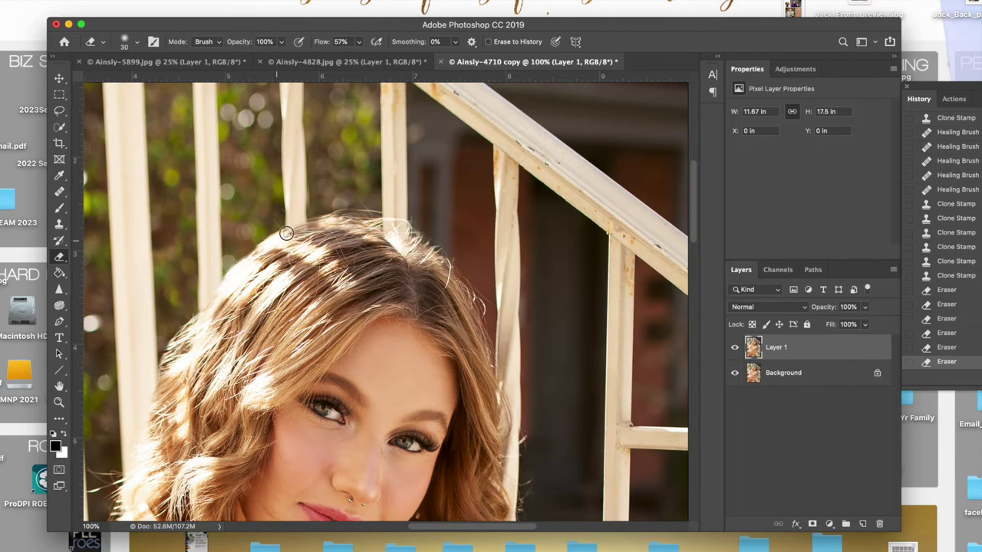
{"action": "scroll", "coordinate": [399, 249], "scroll_direction": "down", "scroll_amount": 3}
{"action": "scroll", "coordinate": [397, 244], "scroll_direction": "down", "scroll_amount": 3}
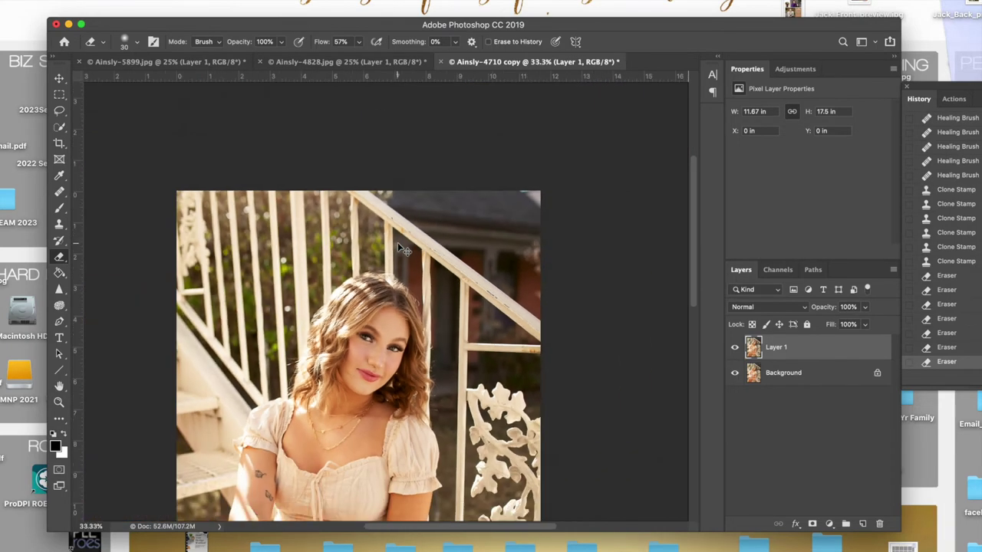
{"action": "left_click", "coordinate": [735, 349]}
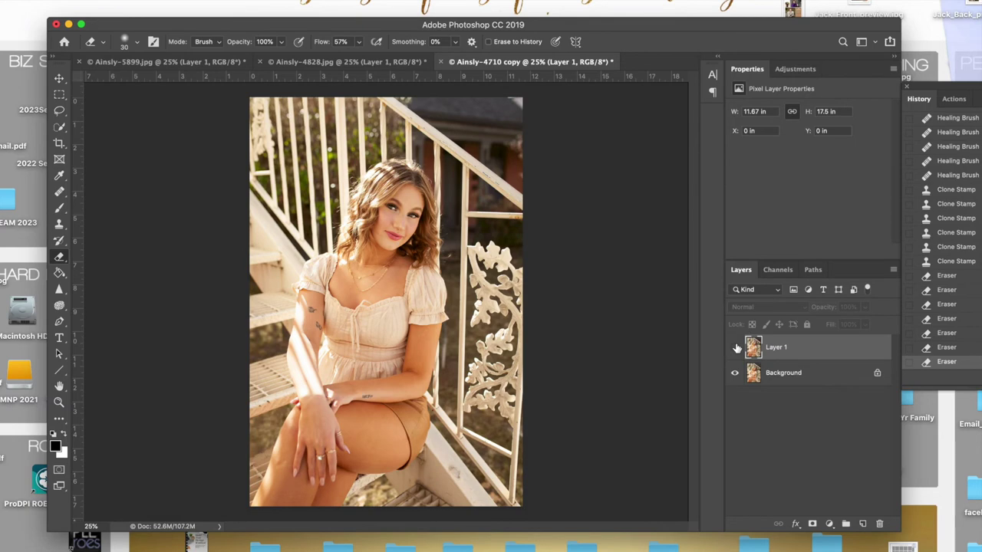
{"action": "left_click", "coordinate": [735, 349]}
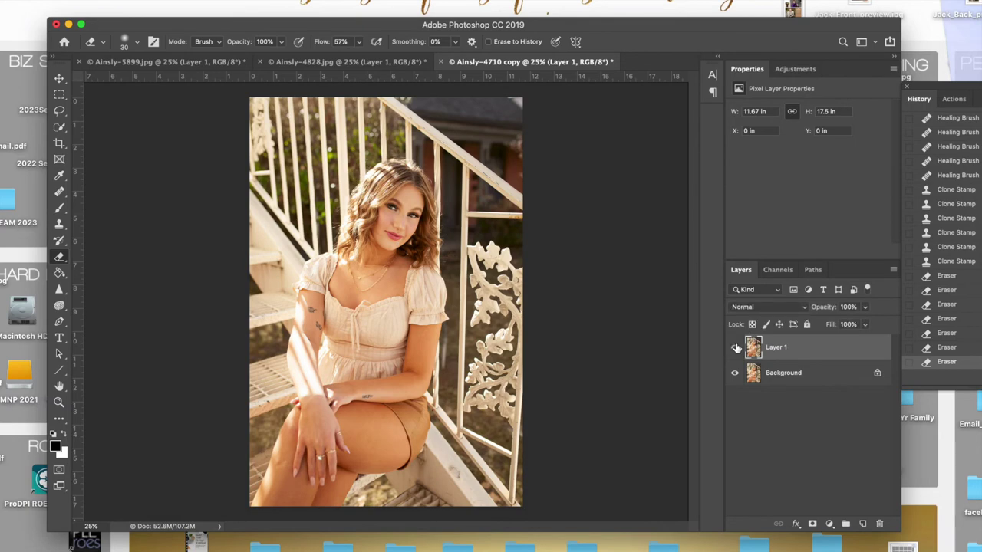